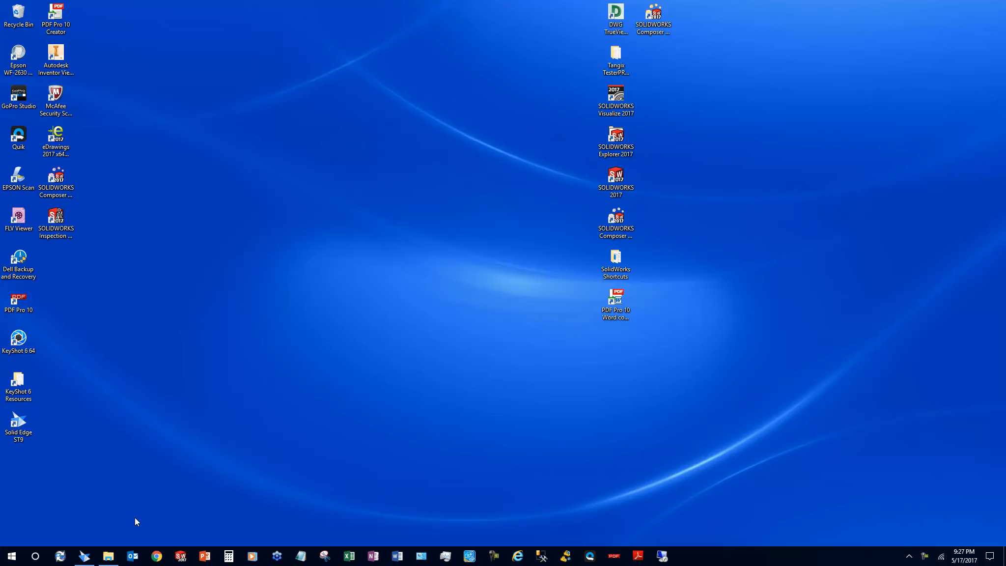
Step: Copy the five Solid Edge files, from Drive Motor Assembly.cfg through the Maxon DCX 19 part, out of the Supplier Parts folder
{"action": "left_click", "coordinate": [108, 556]}
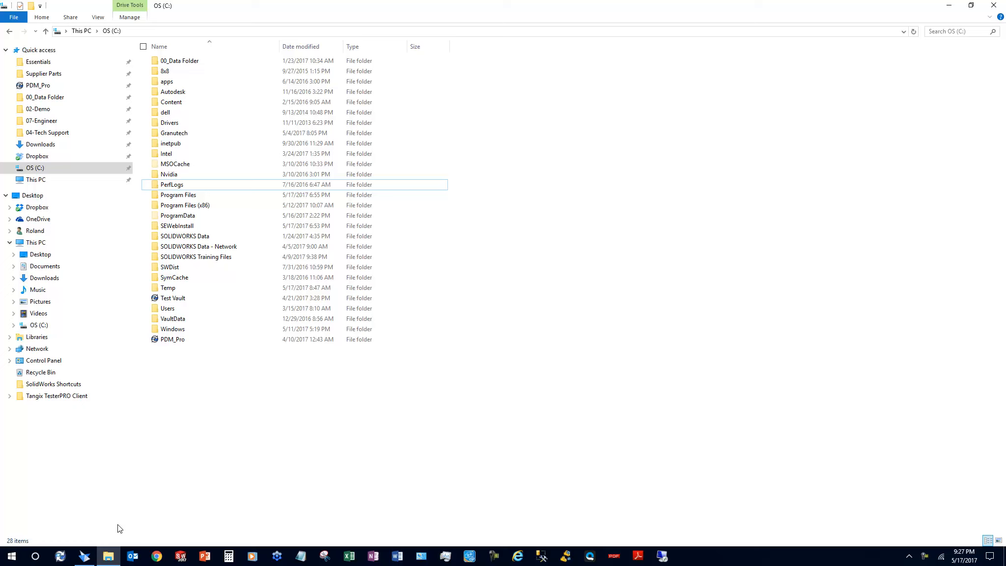
{"action": "left_click", "coordinate": [54, 77]}
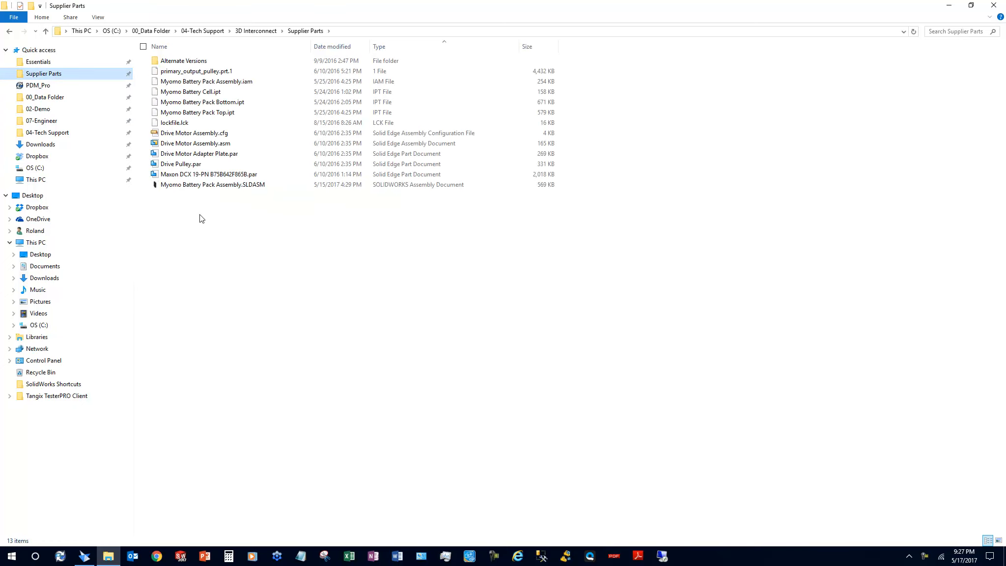
{"action": "left_click", "coordinate": [195, 175]}
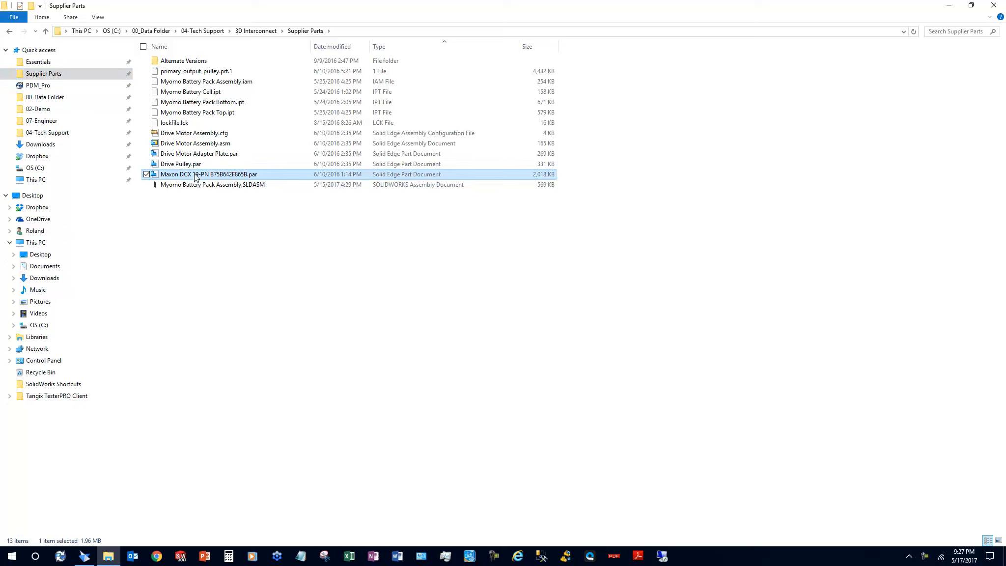
{"action": "left_click", "coordinate": [195, 135], "text": "shift"}
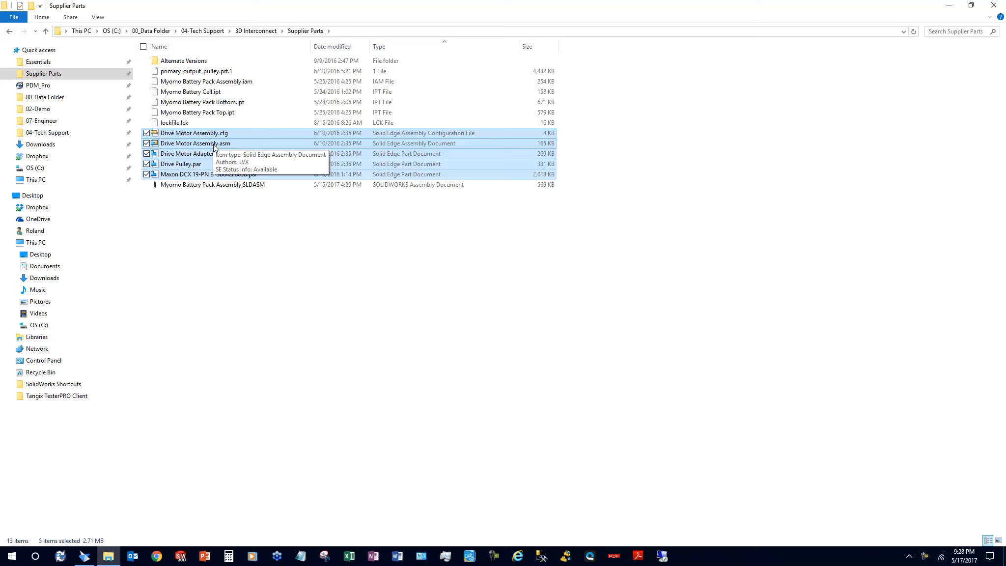
{"action": "right_click", "coordinate": [213, 145]}
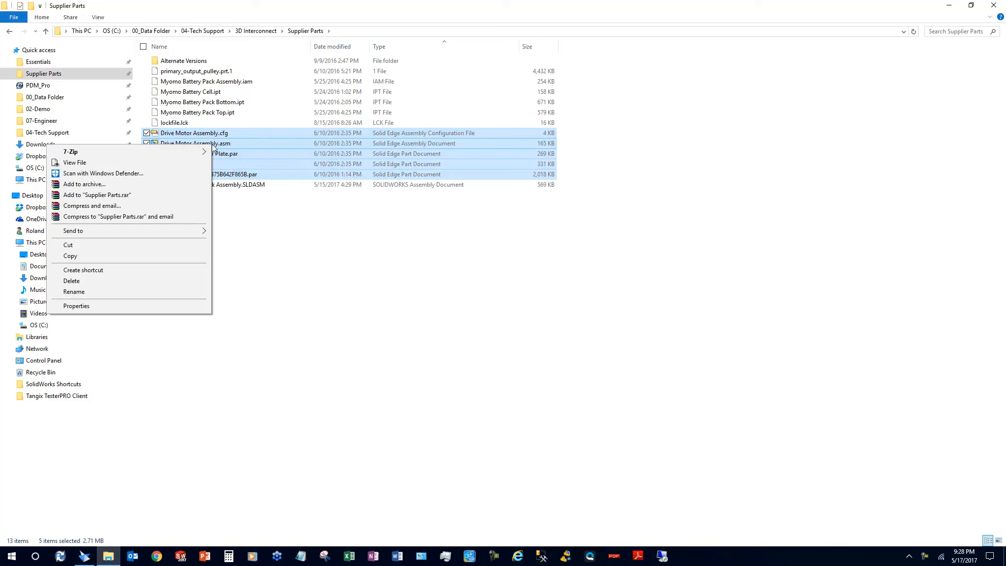
{"action": "left_click", "coordinate": [107, 255]}
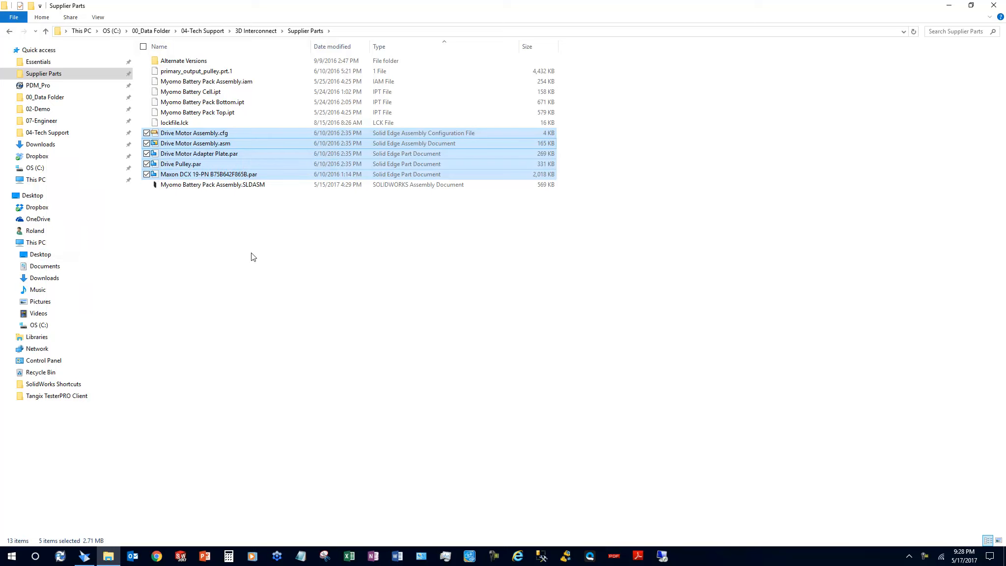
Step: Log in to the PDM_Pro vault and open the CAD Files folder of project P-17-00008 under Engineering
{"action": "left_click", "coordinate": [37, 86]}
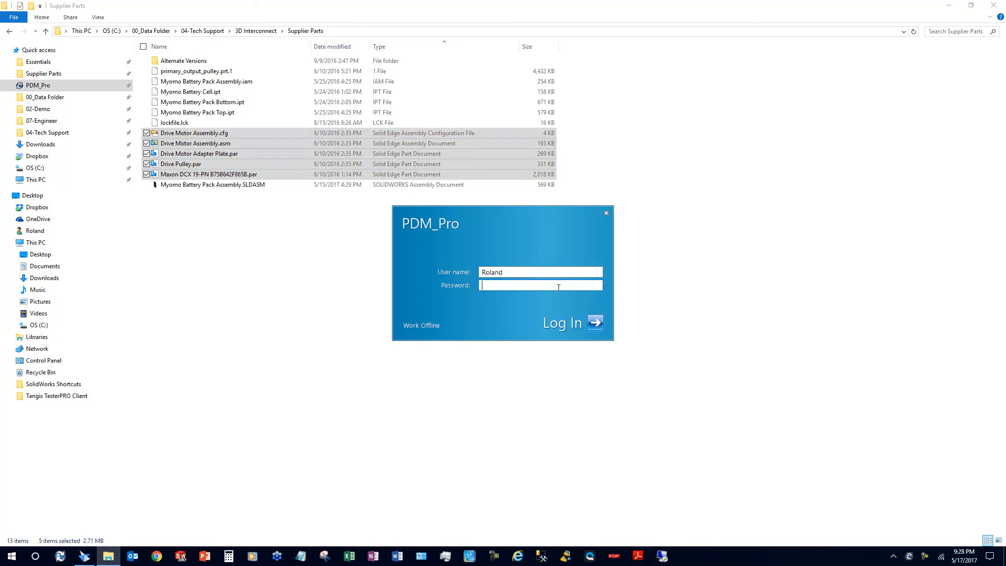
{"action": "left_click", "coordinate": [596, 323]}
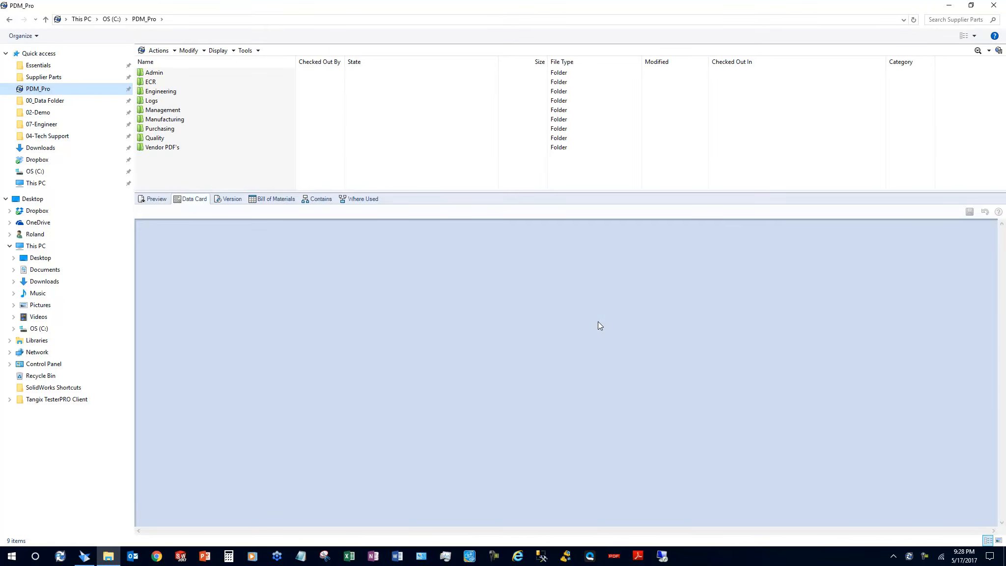
{"action": "double_click", "coordinate": [172, 92]}
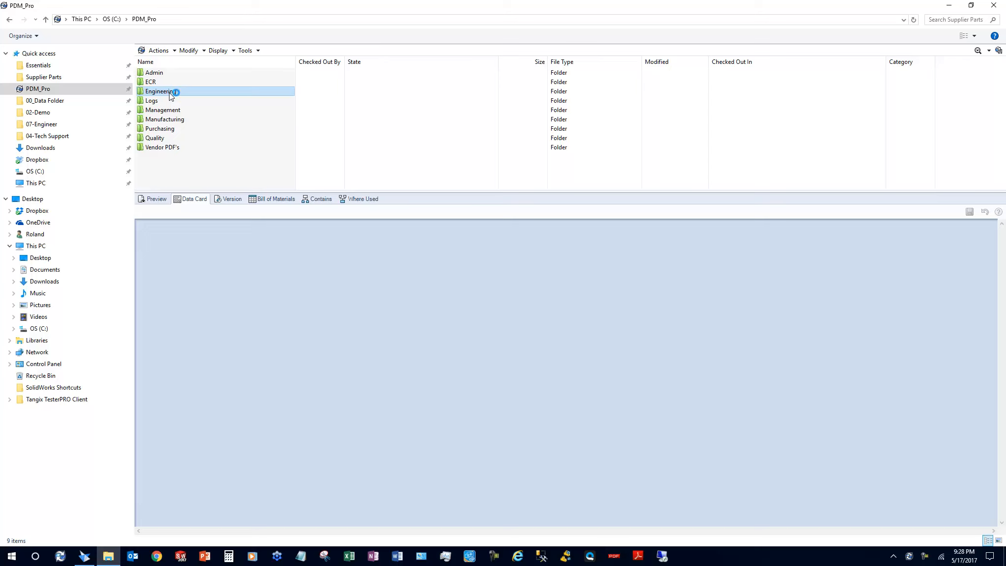
{"action": "left_click", "coordinate": [162, 147]}
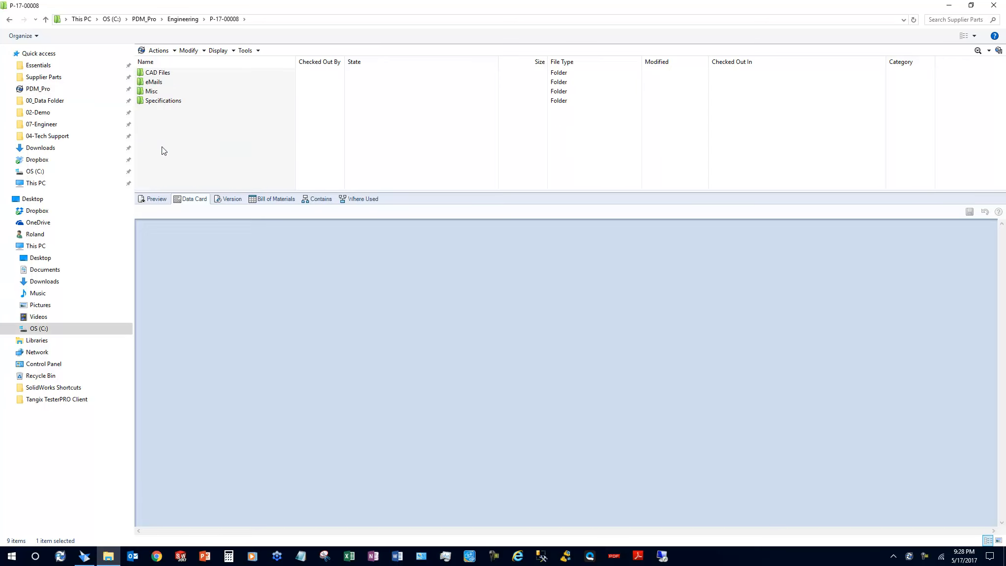
{"action": "left_click", "coordinate": [162, 74]}
{"action": "double_click", "coordinate": [162, 76]}
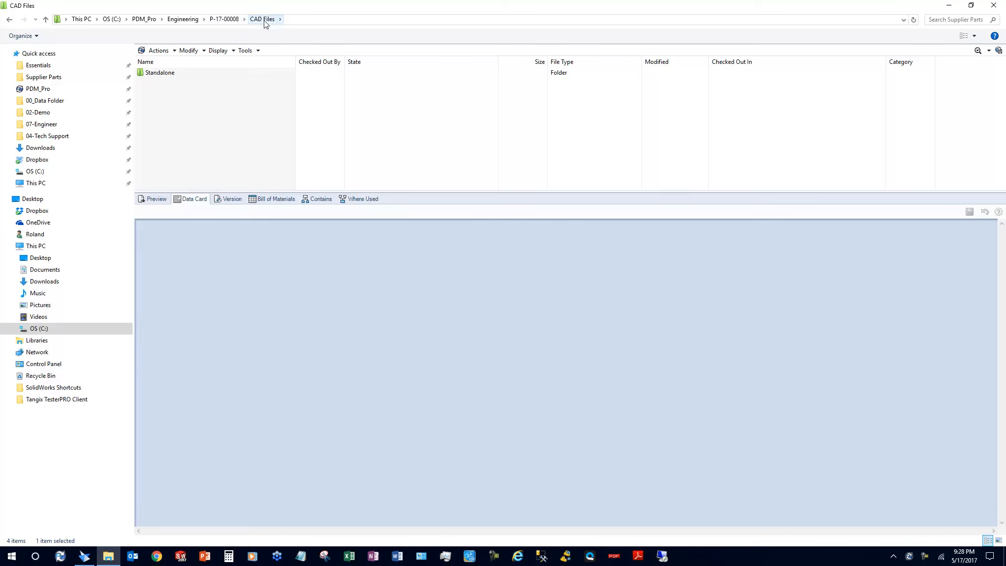
Step: Paste the copied Solid Edge files into the CAD Files folder and check all five in to the vault
{"action": "right_click", "coordinate": [197, 118]}
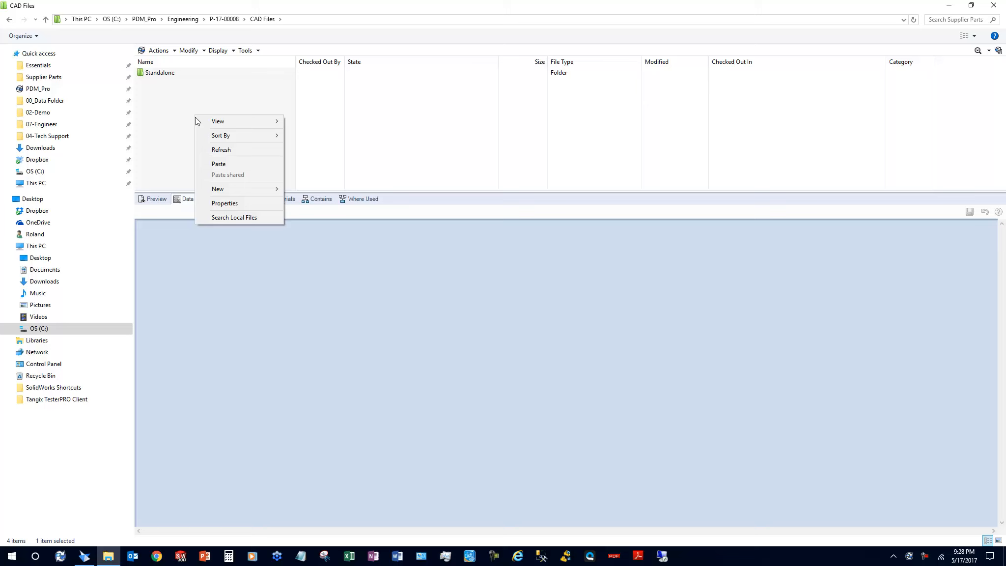
{"action": "left_click", "coordinate": [224, 167]}
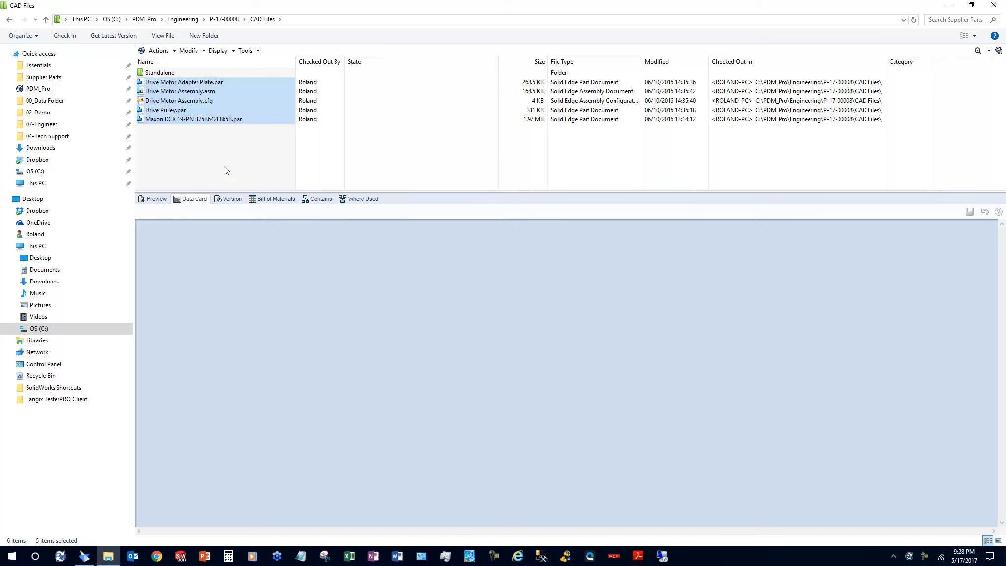
{"action": "left_click", "coordinate": [174, 51]}
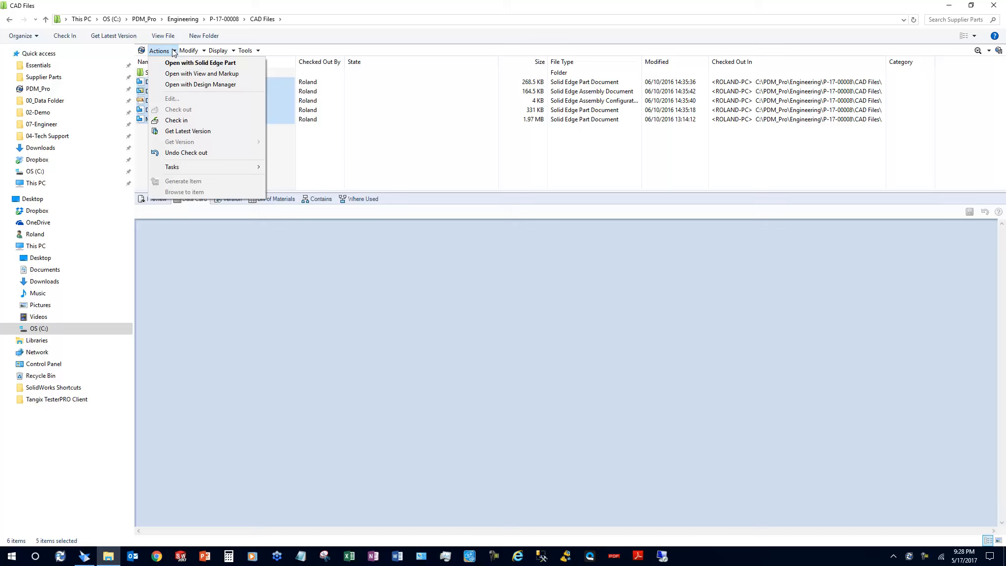
{"action": "left_click", "coordinate": [176, 121]}
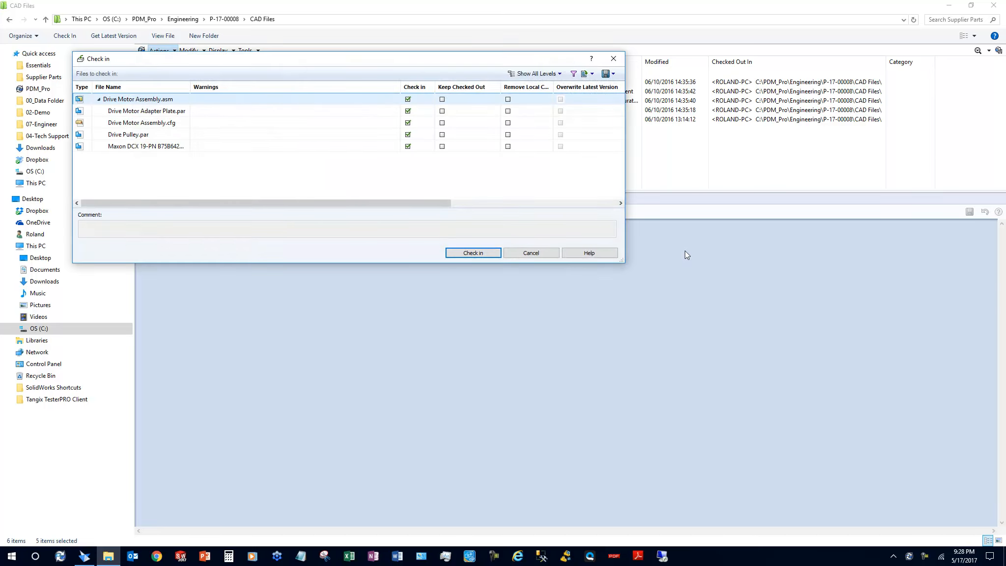
{"action": "left_click", "coordinate": [482, 253]}
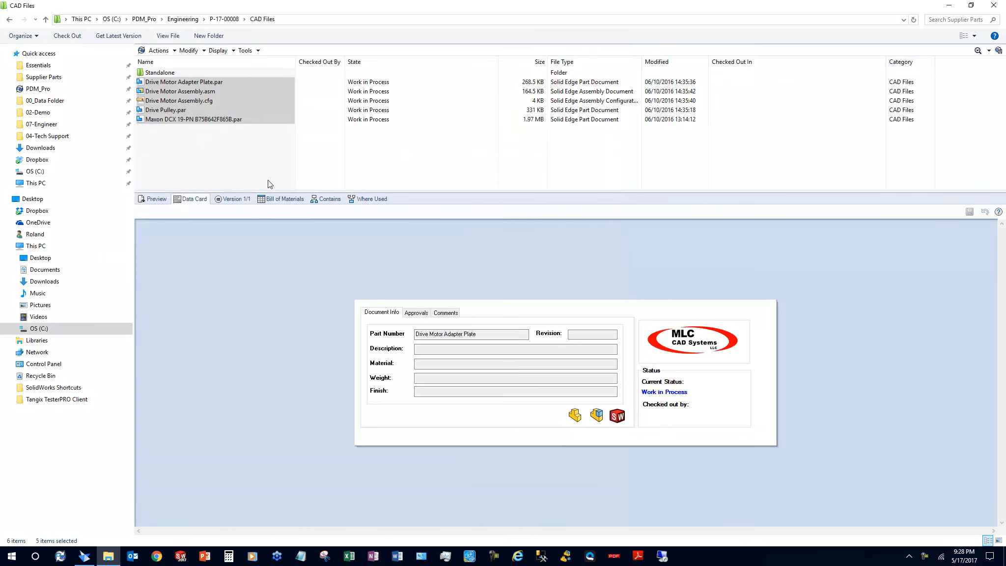
{"action": "left_click", "coordinate": [260, 159]}
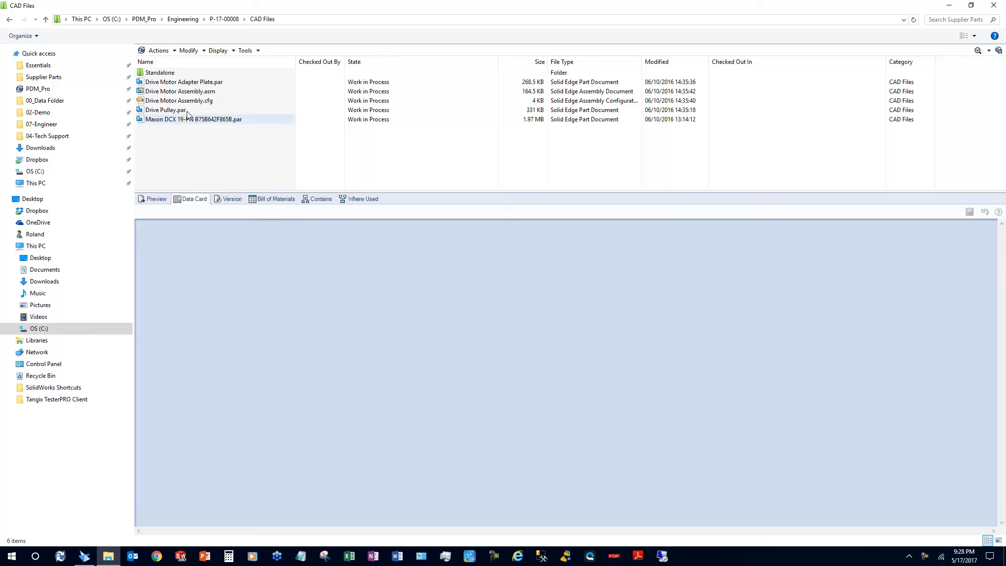
Step: Examine the bill of materials and the contained files of Drive Motor Assembly.asm
{"action": "left_click", "coordinate": [191, 92]}
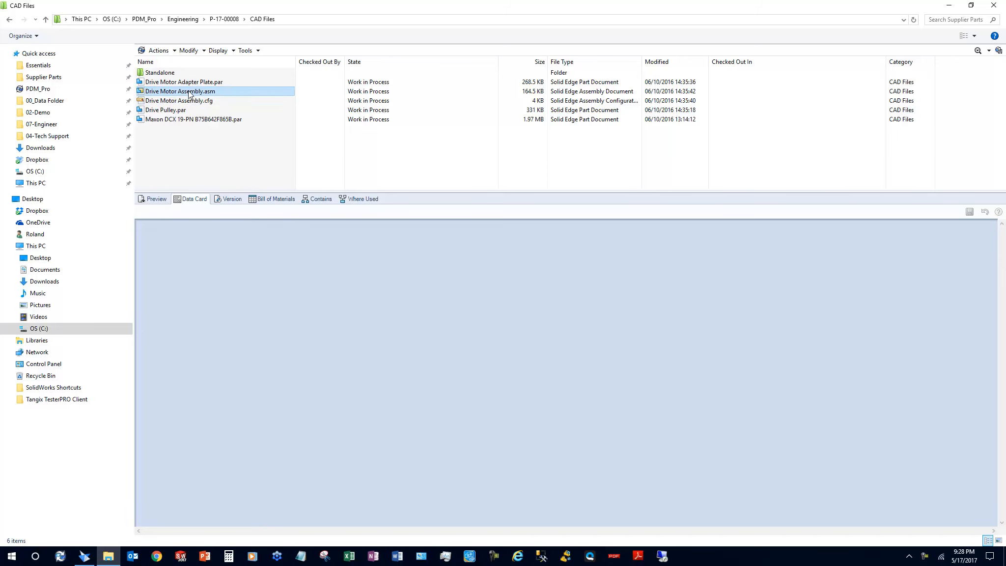
{"action": "left_click", "coordinate": [285, 199]}
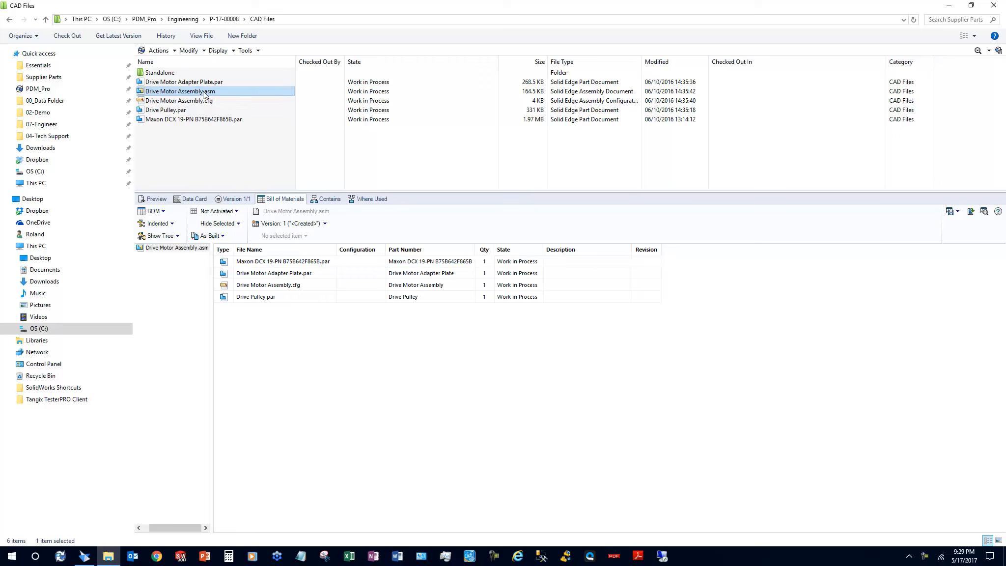
{"action": "left_click", "coordinate": [333, 200]}
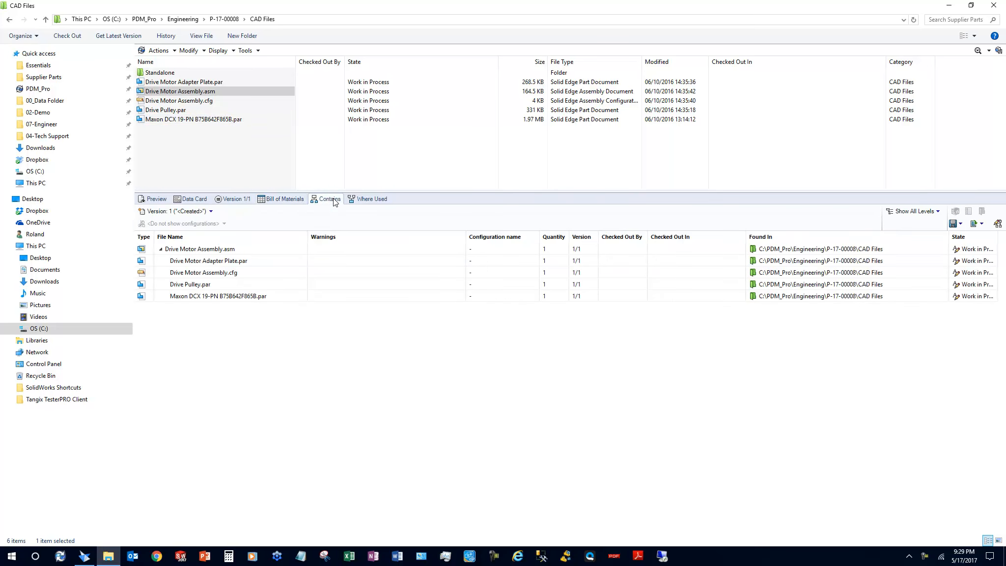
Step: Check where Drive Pulley.par is used and inspect its 3D preview from another angle
{"action": "left_click", "coordinate": [174, 110]}
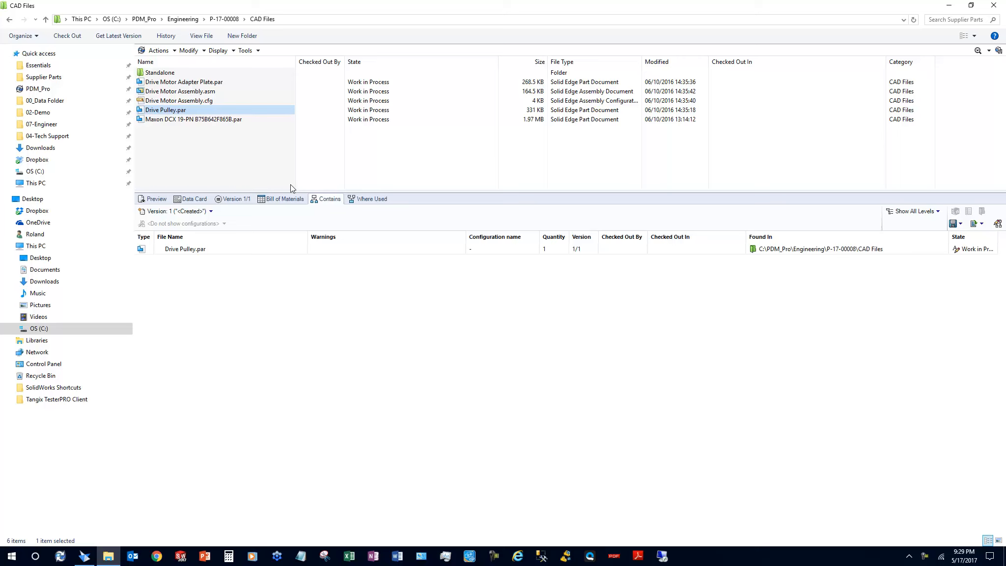
{"action": "left_click", "coordinate": [373, 199]}
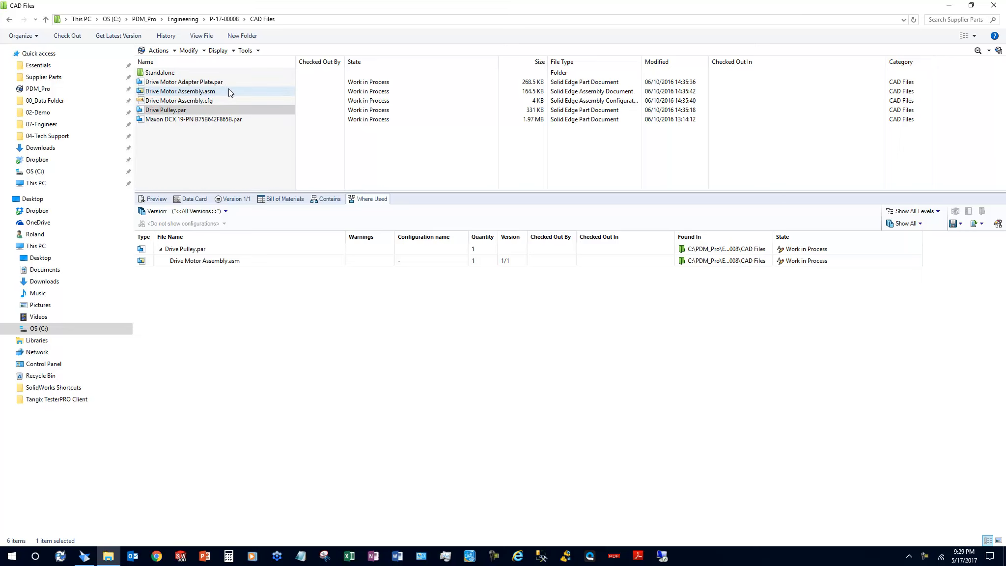
{"action": "left_click", "coordinate": [156, 198]}
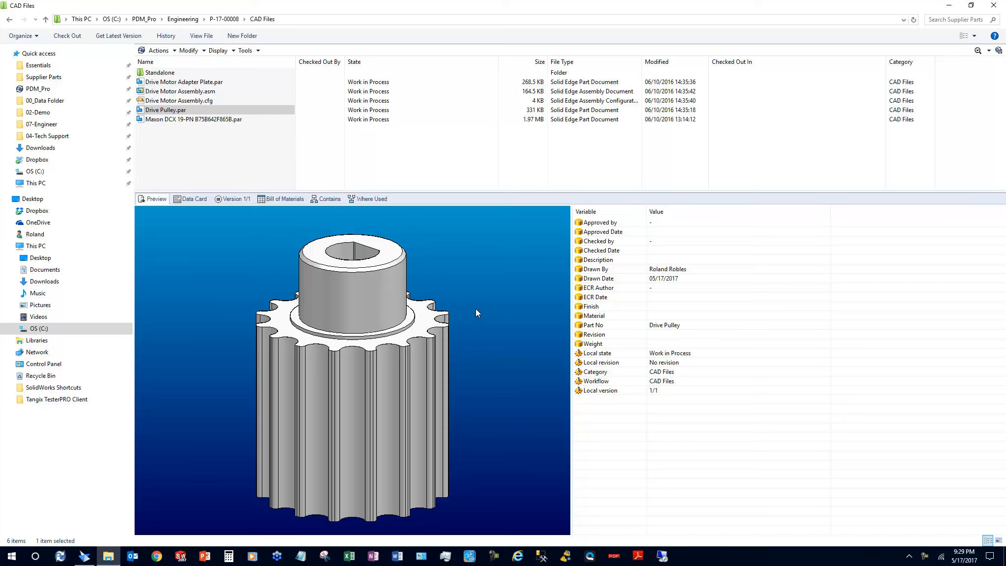
{"action": "left_click_drag", "start_coordinate": [471, 316], "coordinate": [438, 363]}
{"action": "scroll", "coordinate": [438, 364], "scroll_direction": "up", "scroll_amount": 2}
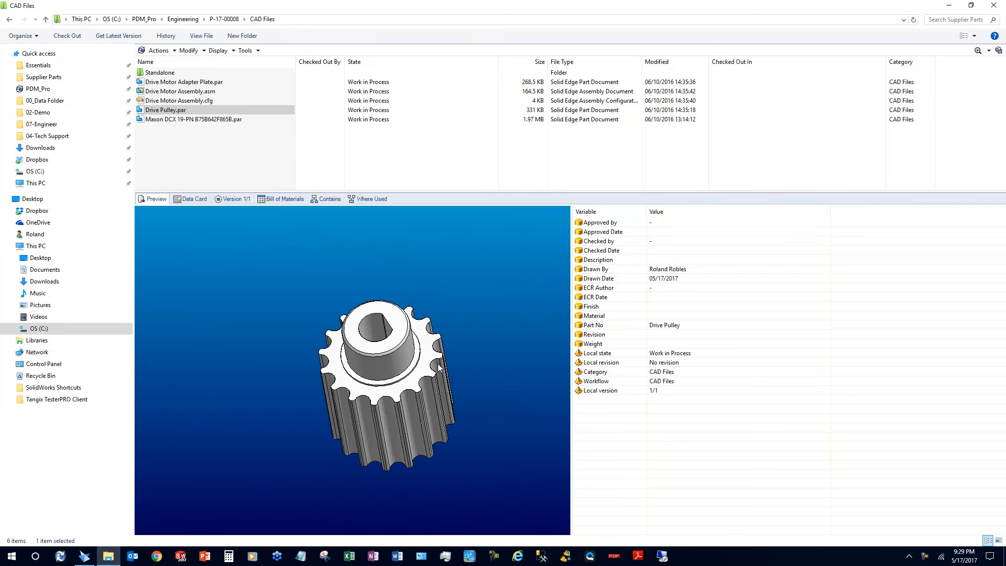
{"action": "scroll", "coordinate": [438, 363], "scroll_direction": "down", "scroll_amount": 3}
Step: Review the data card and version information of Drive Pulley.par
{"action": "left_click", "coordinate": [195, 199]}
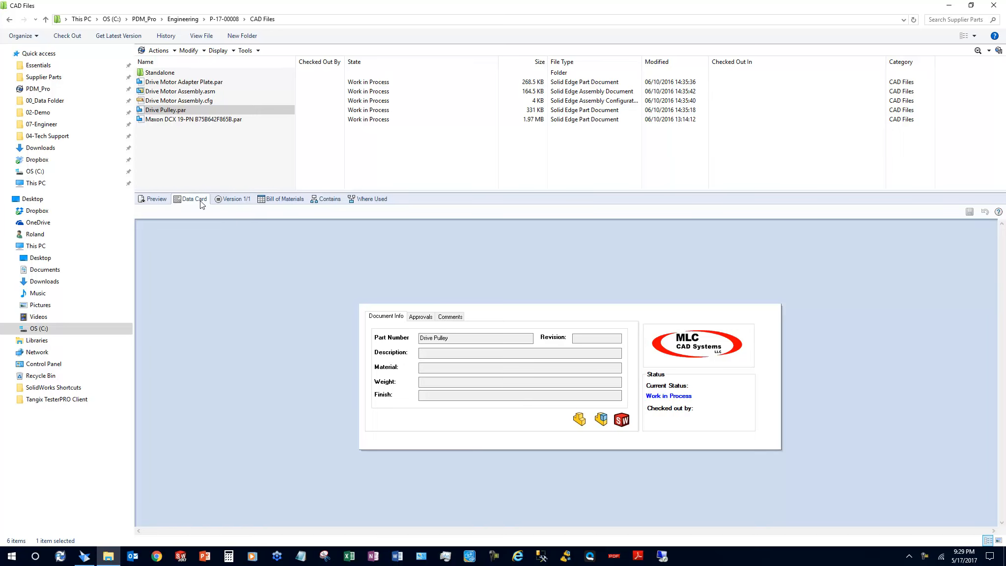
{"action": "left_click", "coordinate": [235, 199]}
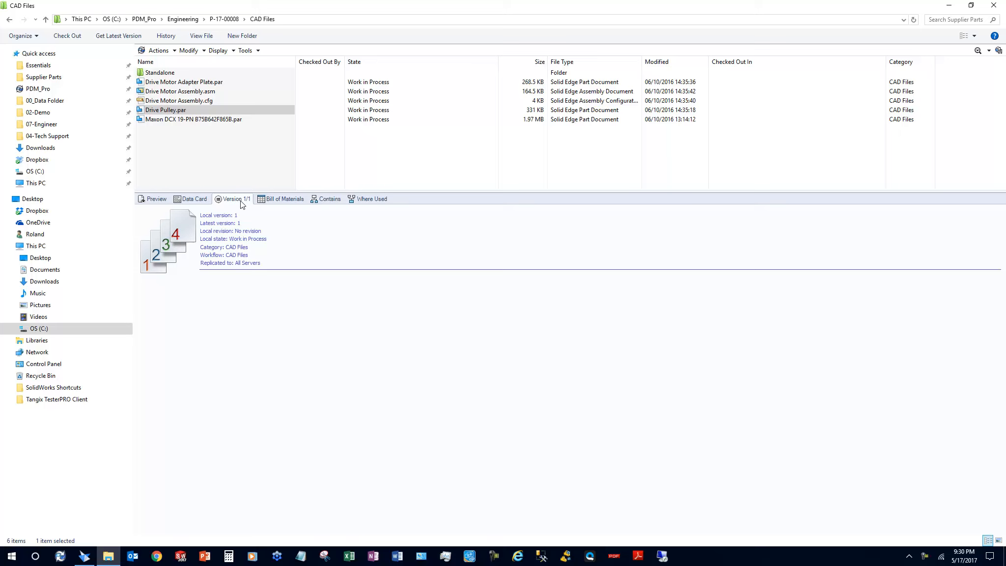
Step: Check out Drive Motor Assembly.asm together with Drive Motor Assembly.cfg from the vault
{"action": "left_click", "coordinate": [201, 100]}
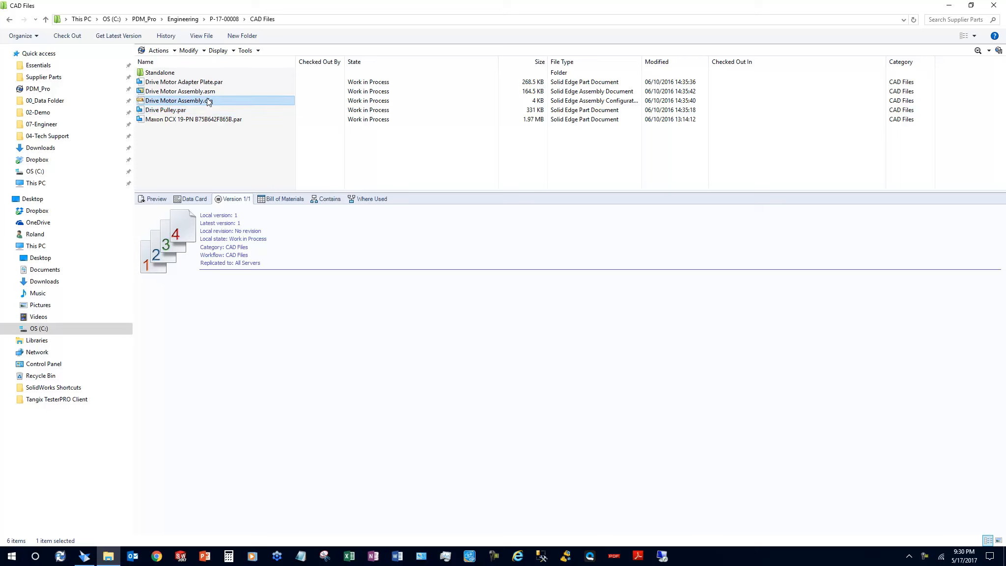
{"action": "left_click", "coordinate": [197, 92], "text": "ctrl"}
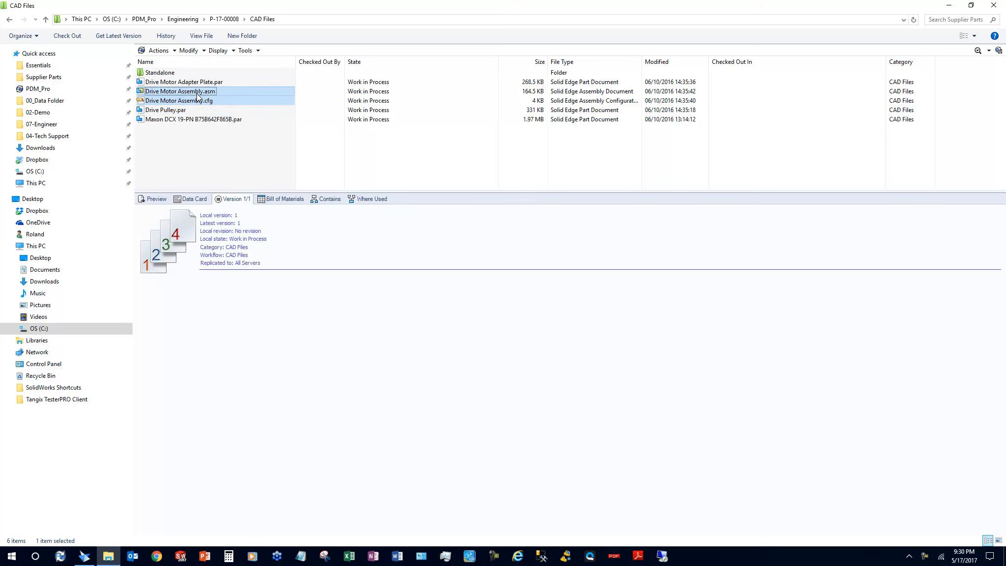
{"action": "right_click", "coordinate": [197, 96]}
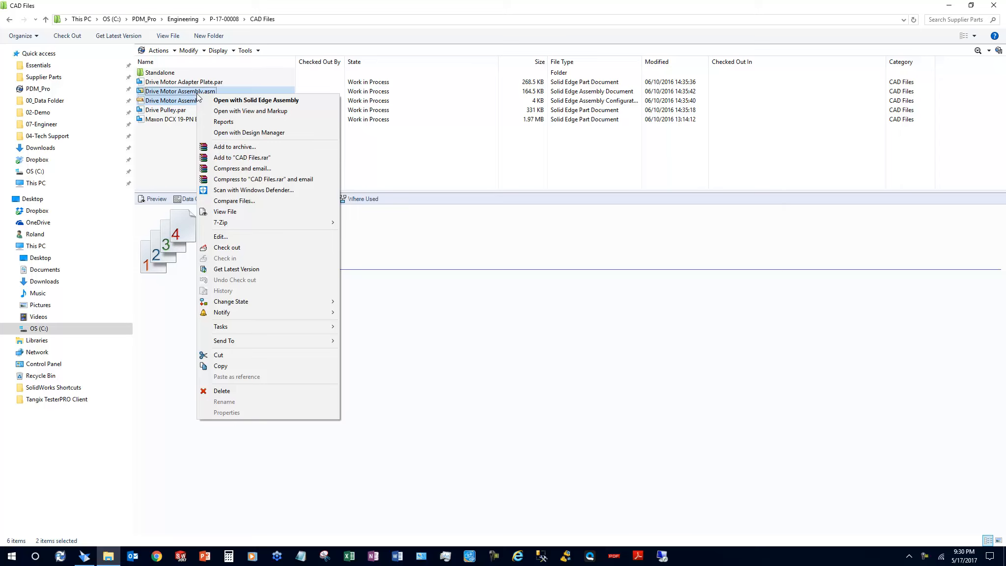
{"action": "left_click", "coordinate": [243, 248]}
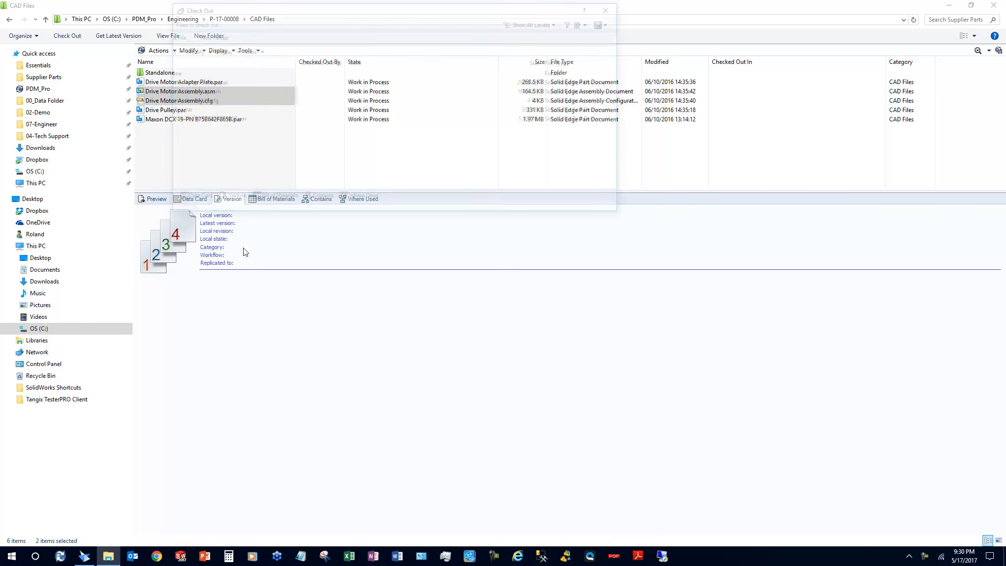
{"action": "left_click", "coordinate": [464, 205]}
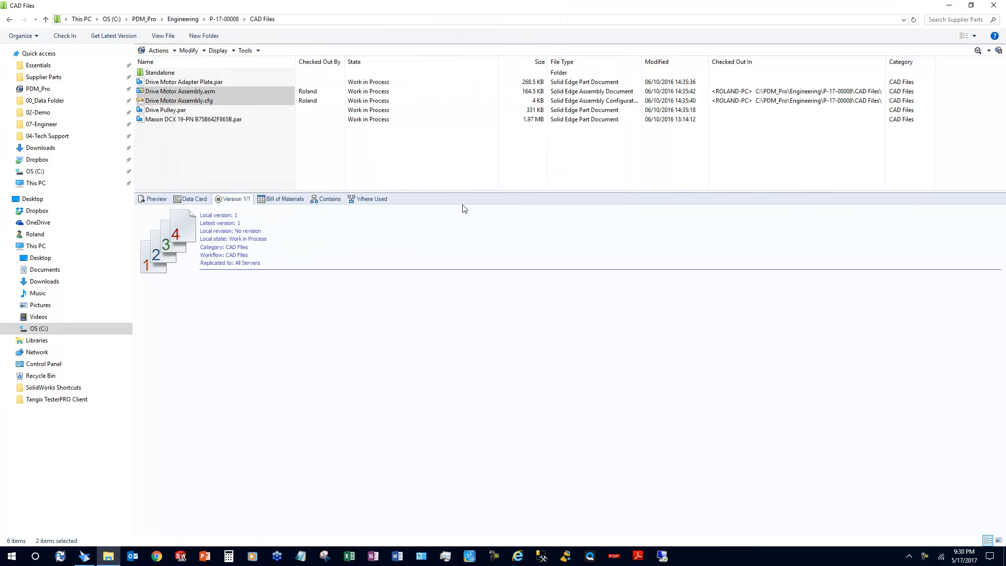
{"action": "left_click", "coordinate": [203, 142]}
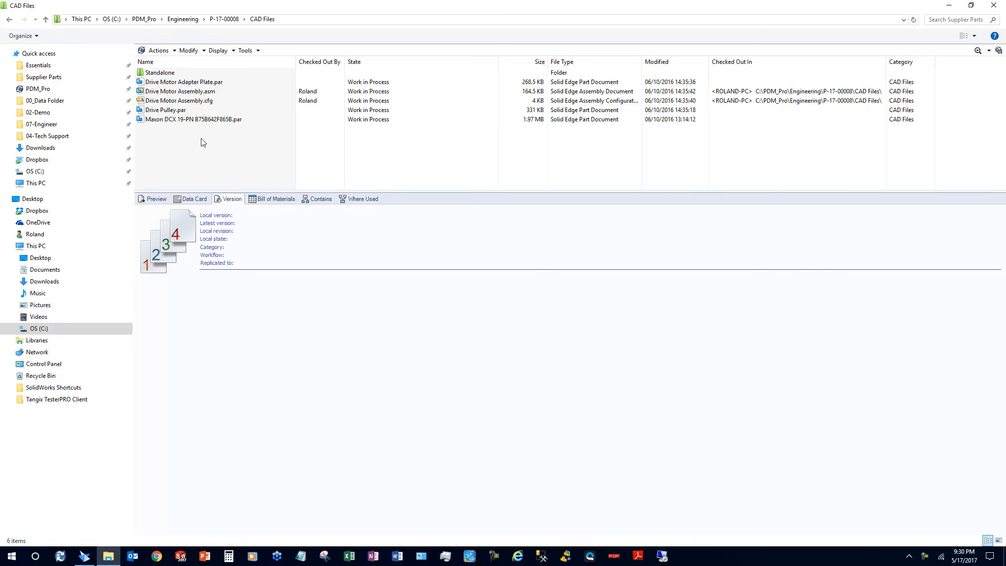
Step: Open the checked-out Drive Motor Assembly.asm in Solid Edge and inspect the model from above
{"action": "left_click", "coordinate": [208, 92]}
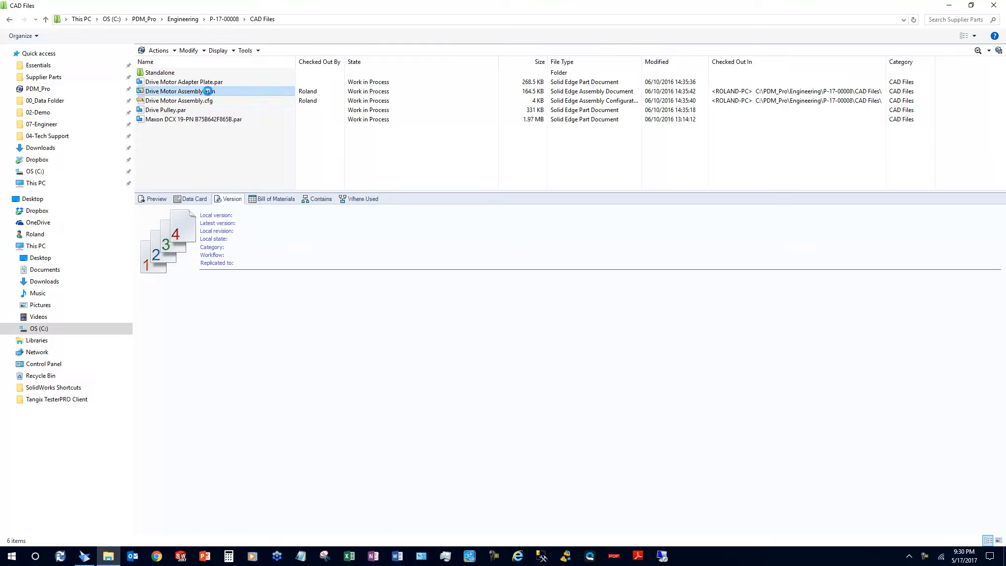
{"action": "double_click", "coordinate": [208, 92]}
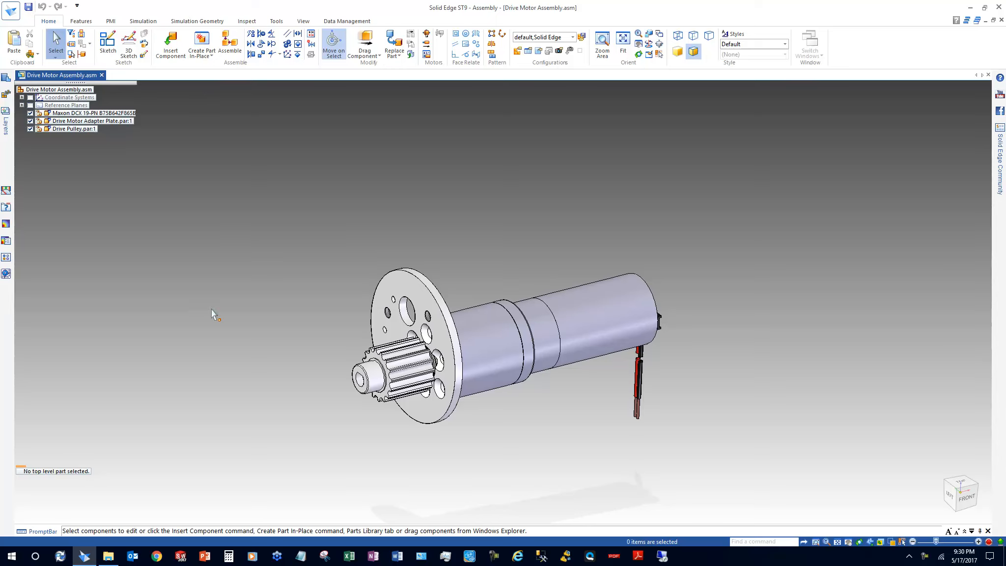
{"action": "mouse_move", "coordinate": [567, 348]}
{"action": "middle_mouse_down"}
{"action": "mouse_move", "coordinate": [556, 320]}
{"action": "mouse_move", "coordinate": [550, 404]}
{"action": "middle_mouse_up"}
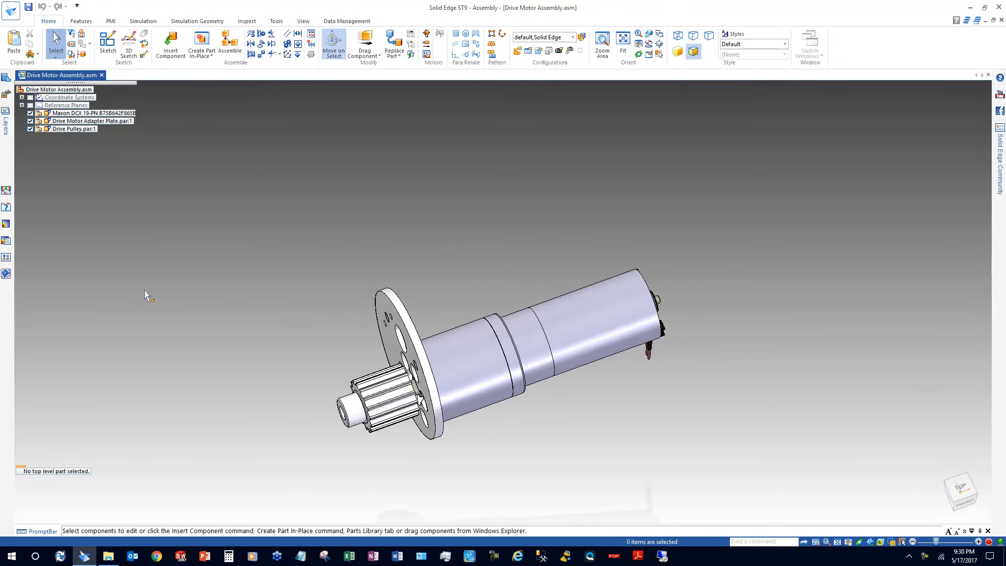
Step: Delete the Maxon DCX 19 motor part from the Drive Motor Assembly and inspect the remaining components
{"action": "left_click", "coordinate": [78, 114]}
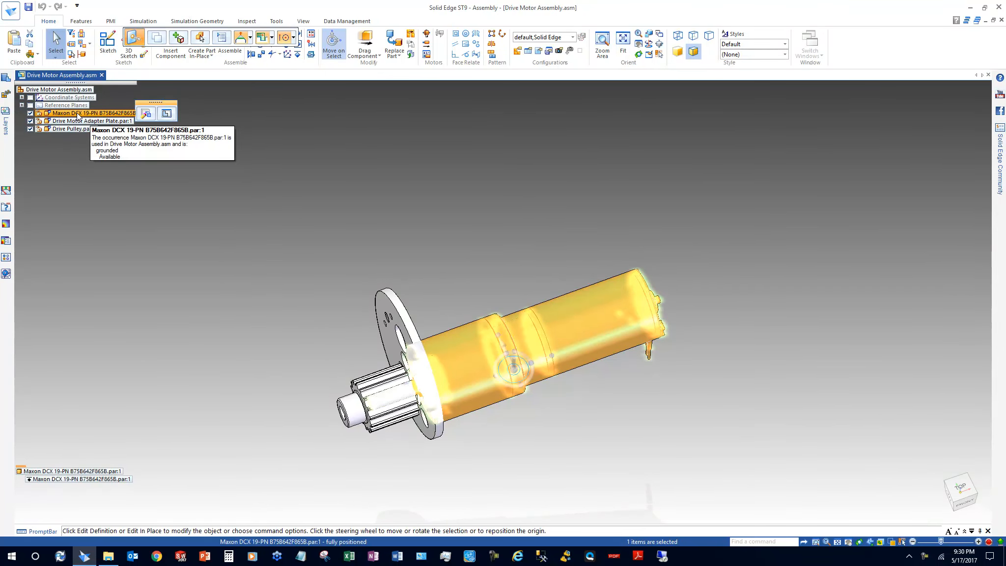
{"action": "right_click", "coordinate": [78, 116]}
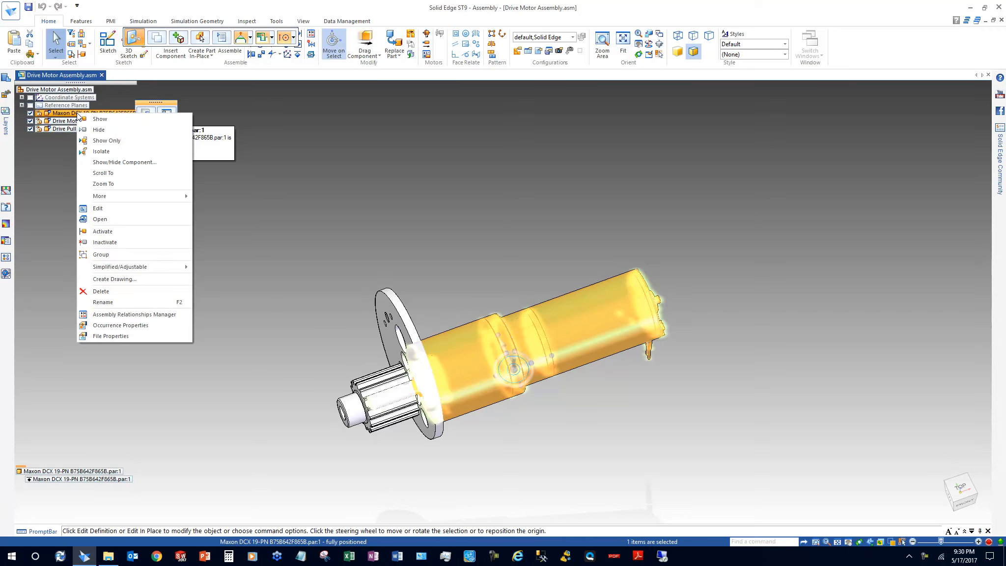
{"action": "left_click", "coordinate": [110, 293]}
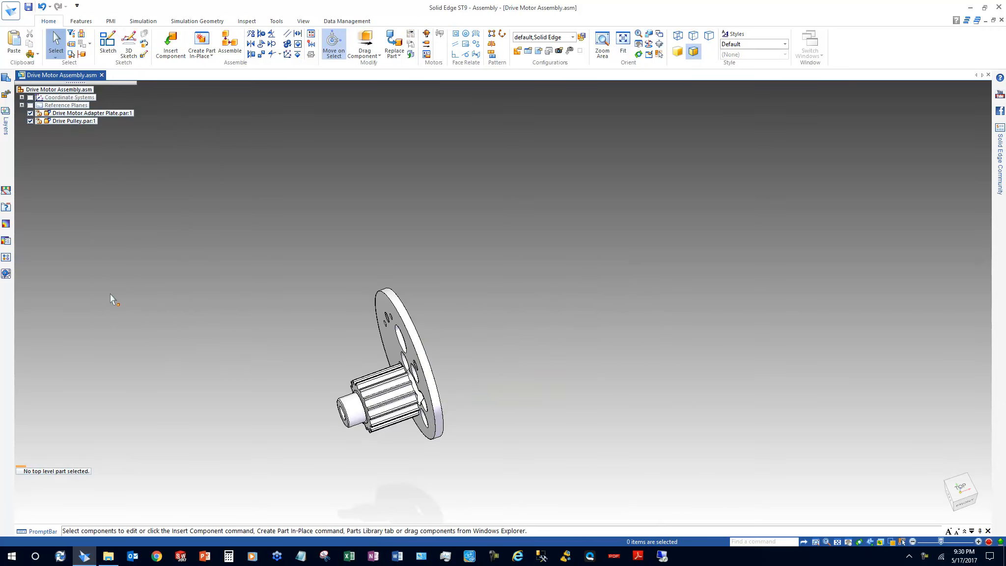
{"action": "middle_click_drag", "start_coordinate": [364, 241], "coordinate": [324, 301]}
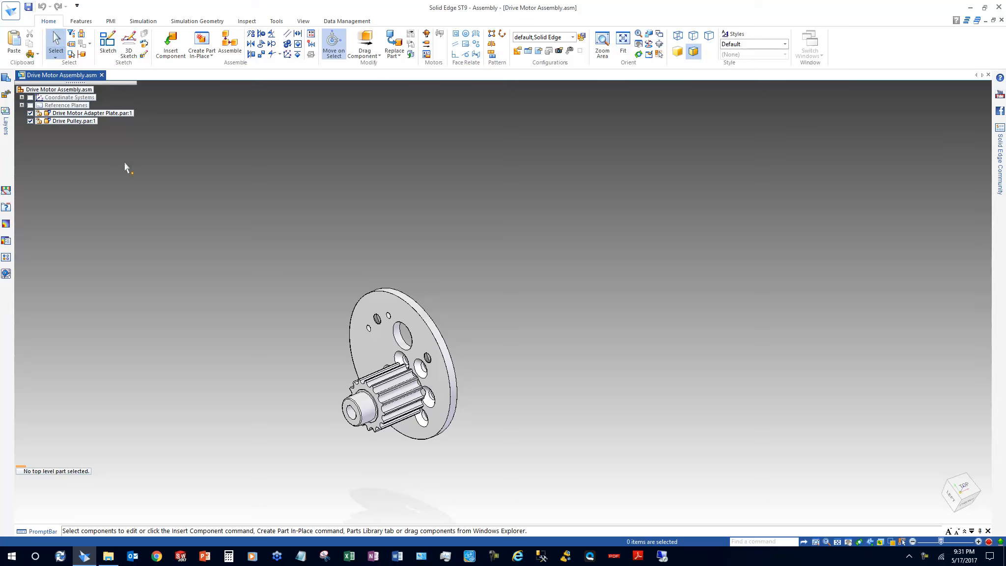
Step: Save and close Drive Motor Assembly.asm, and switch to the CAD Files vault folder in File Explorer
{"action": "left_click", "coordinate": [28, 6]}
{"action": "left_click", "coordinate": [993, 21]}
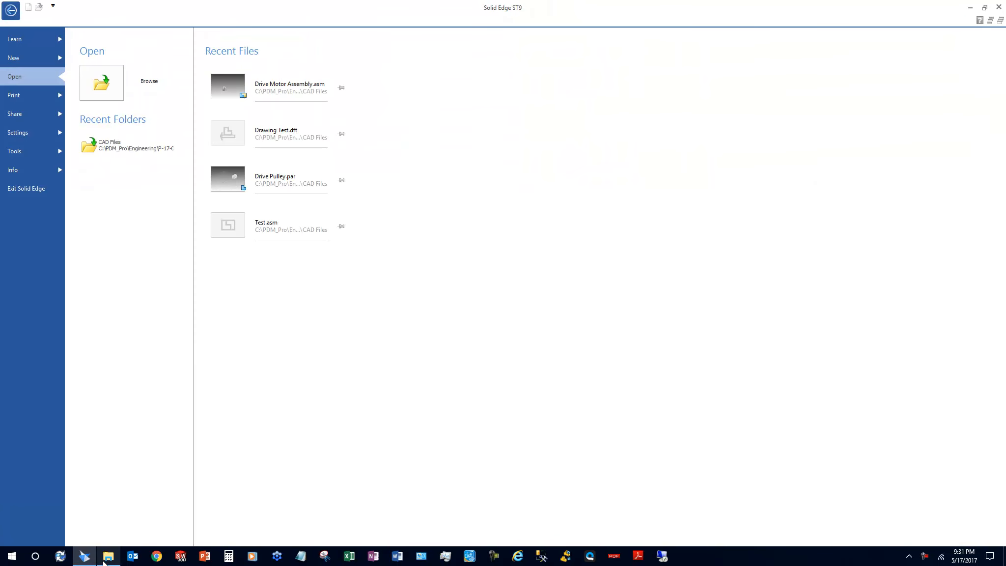
{"action": "left_click", "coordinate": [108, 556]}
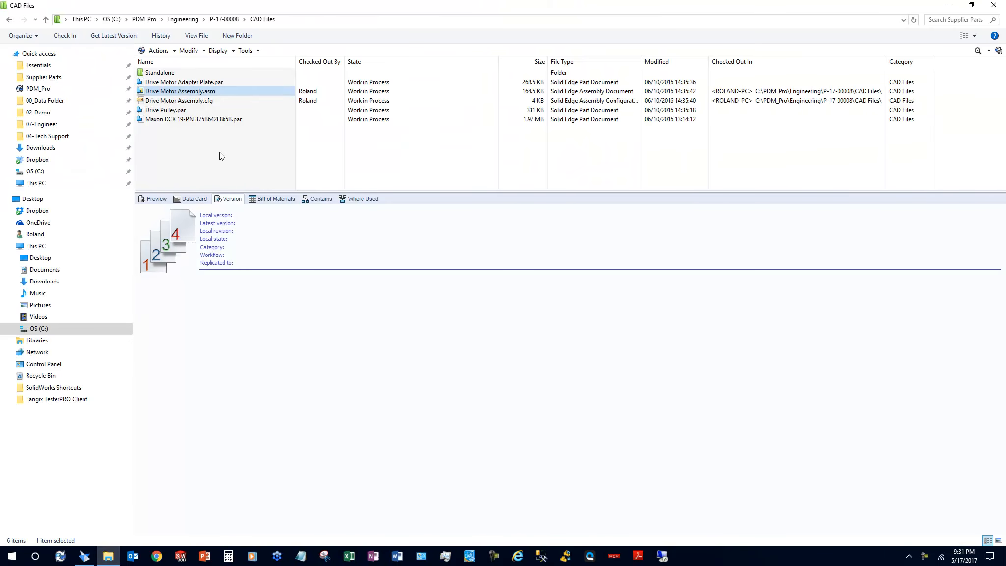
Step: Check in Drive Motor Assembly.asm with Drive Motor Assembly.cfg, using the comment "removed drive motor for customer request"
{"action": "left_click", "coordinate": [212, 94]}
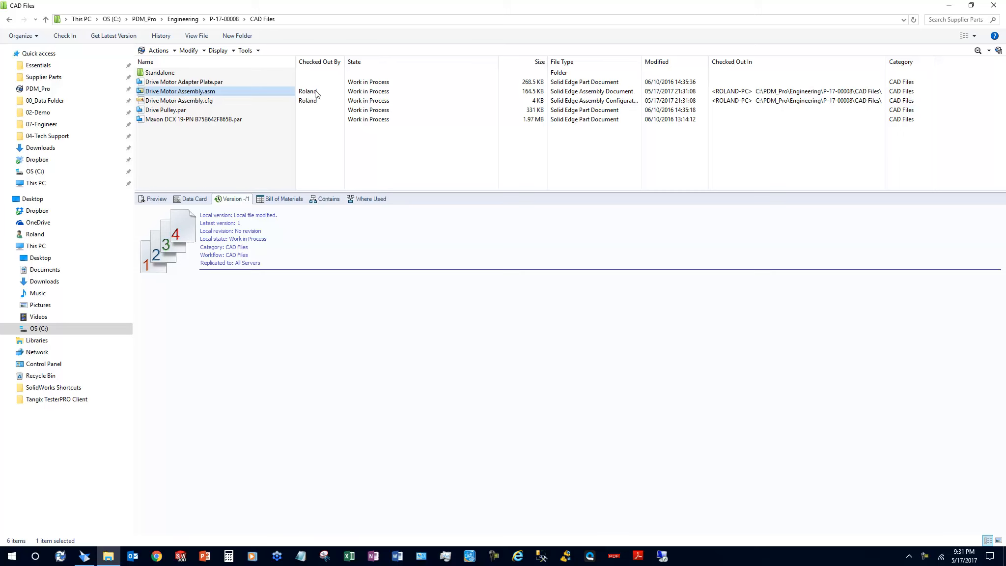
{"action": "right_click", "coordinate": [202, 91]}
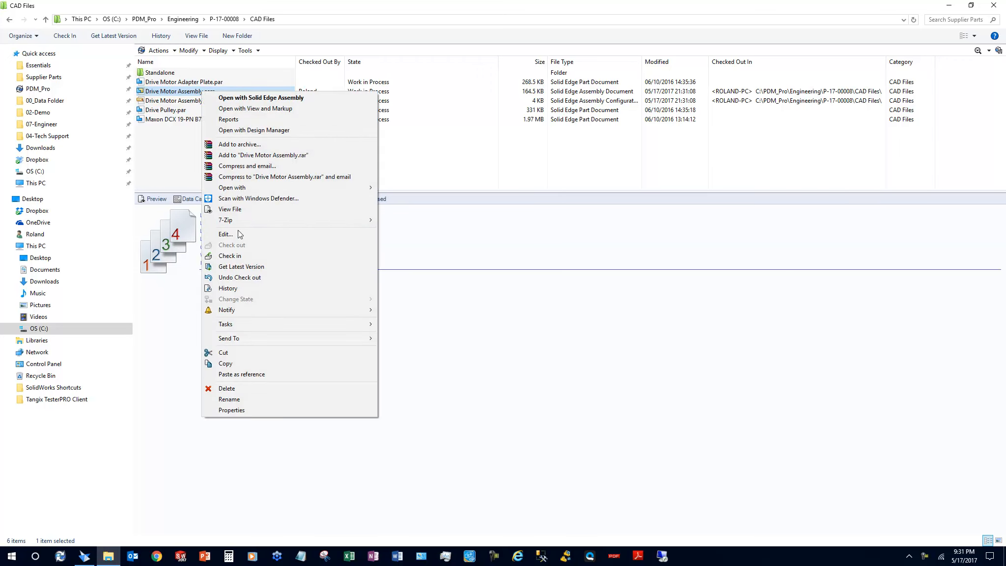
{"action": "left_click", "coordinate": [241, 257]}
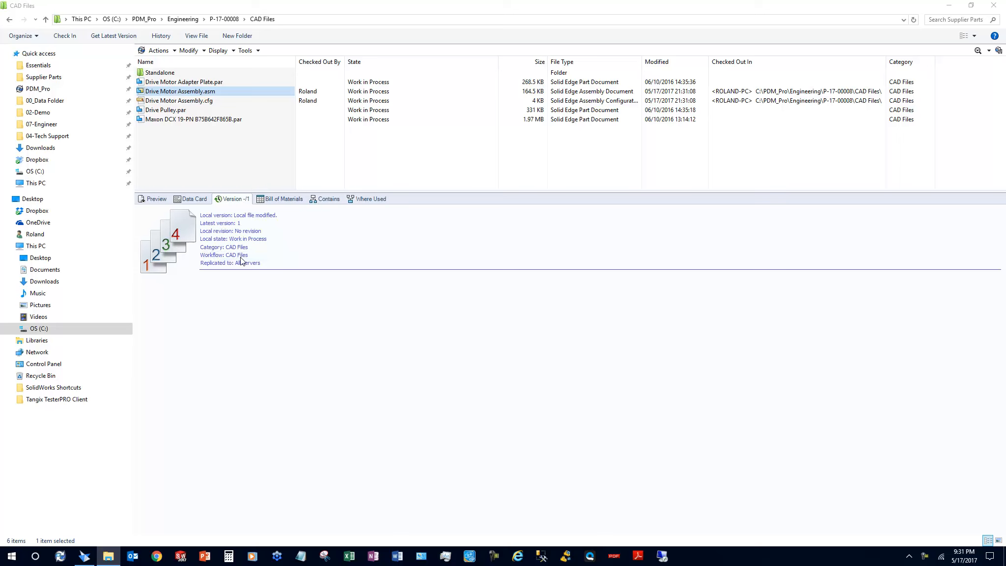
{"action": "left_click", "coordinate": [253, 230]}
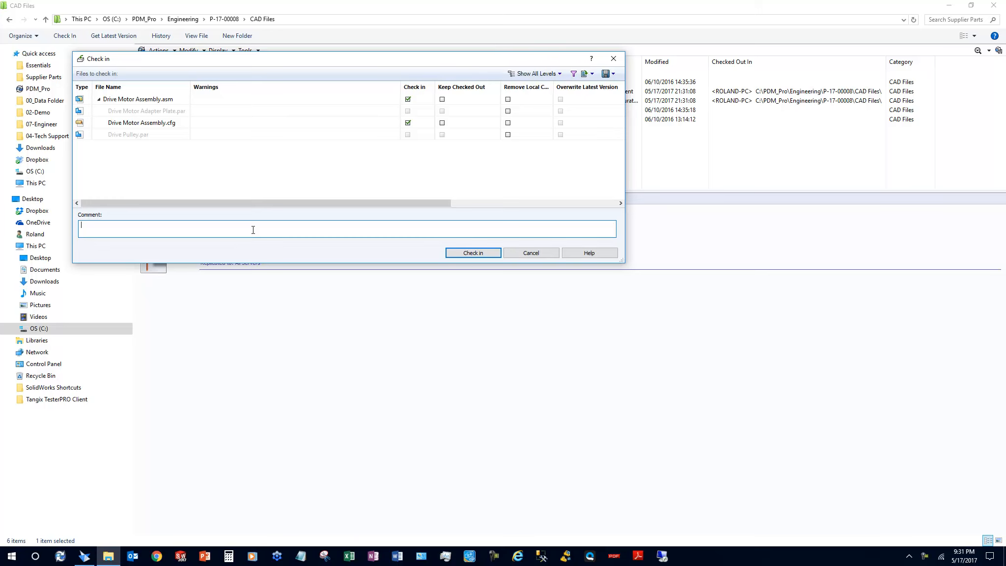
{"action": "type", "text": "removed drive motror pe"}
{"action": "key", "text": "BackSpace"}
{"action": "type", "text": "for customer request"}
{"action": "left_click", "coordinate": [470, 254]}
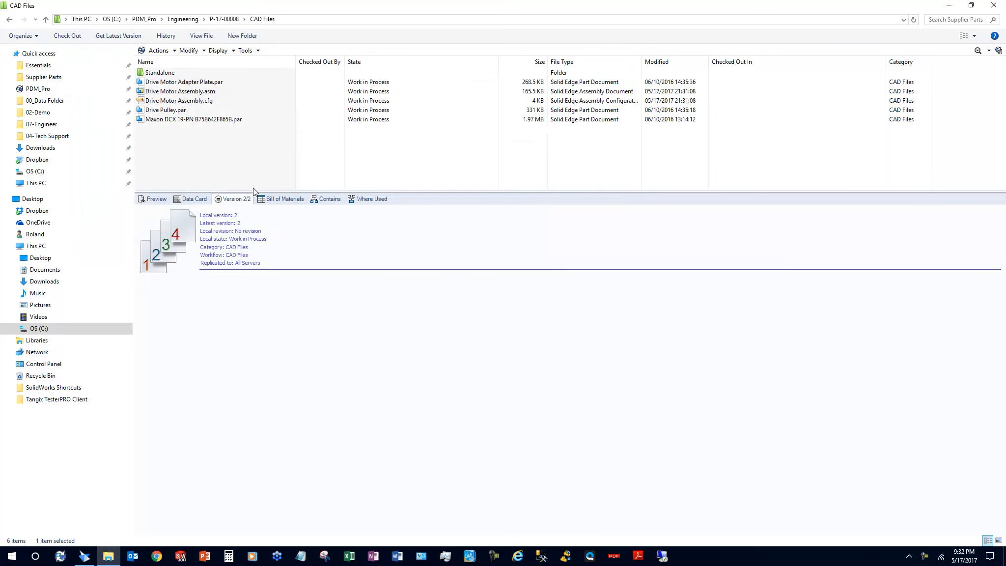
Step: Review the bill of materials of the checked-in Drive Motor Assembly.asm
{"action": "left_click", "coordinate": [213, 93]}
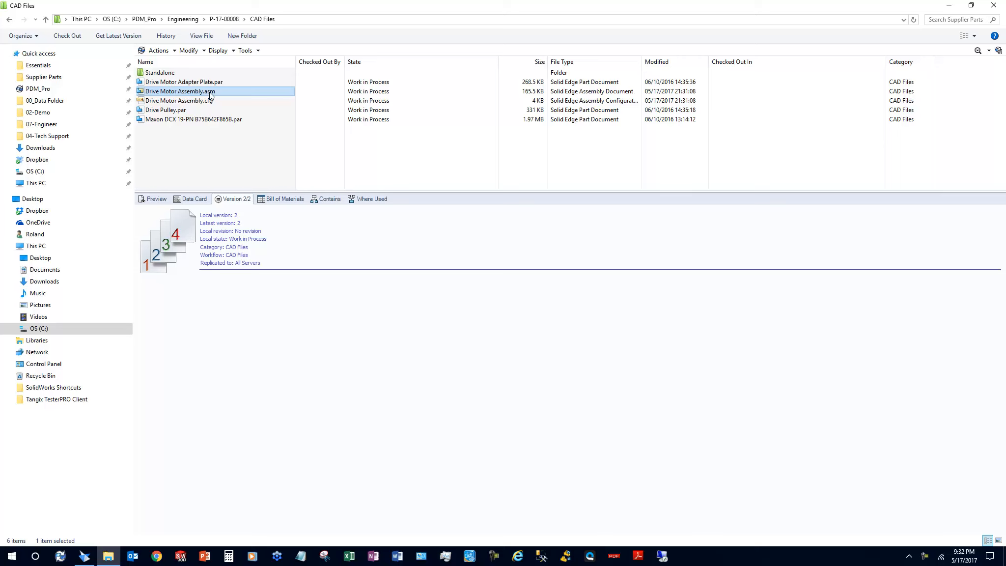
{"action": "left_click", "coordinate": [288, 200]}
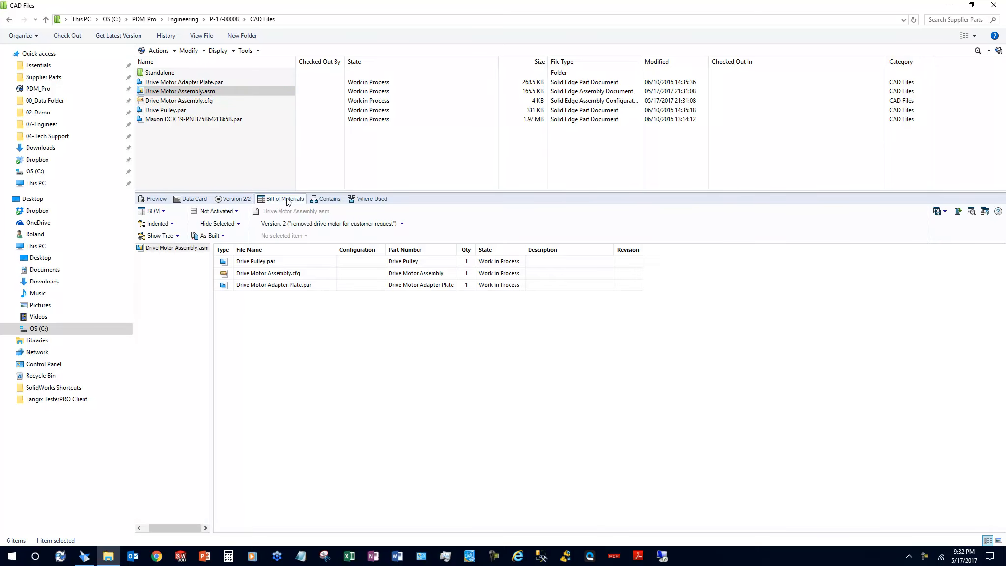
{"action": "left_click", "coordinate": [286, 289]}
{"action": "left_click", "coordinate": [246, 169]}
Step: Check where the Maxon DCX 19 motor part is used and which assembly versions reference it
{"action": "left_click", "coordinate": [230, 122]}
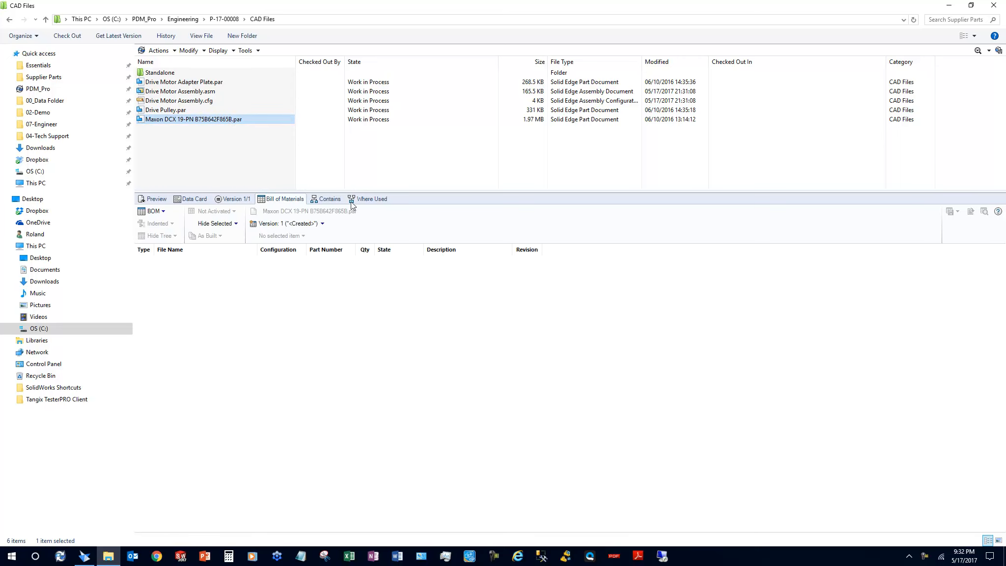
{"action": "left_click", "coordinate": [381, 200]}
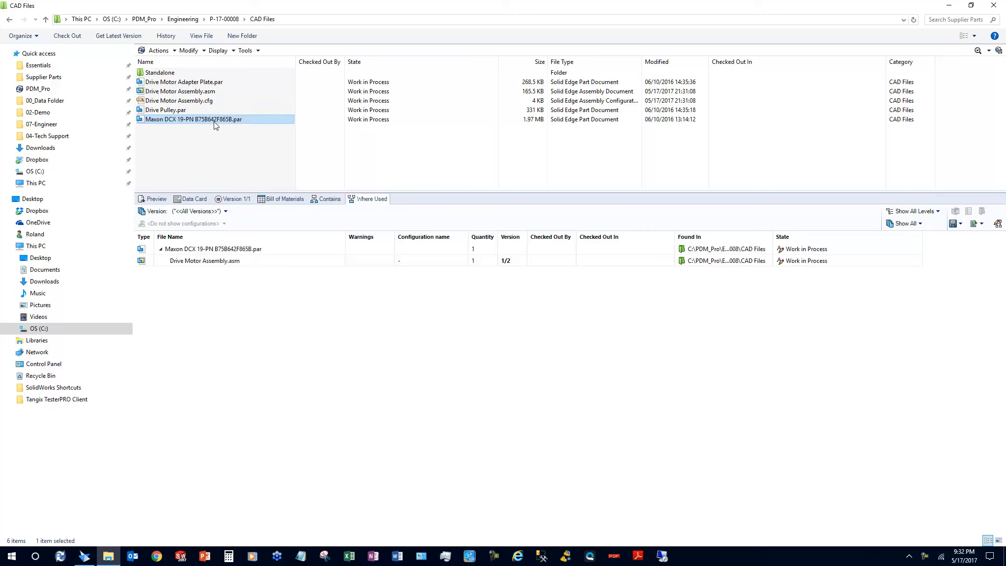
{"action": "left_click", "coordinate": [206, 261]}
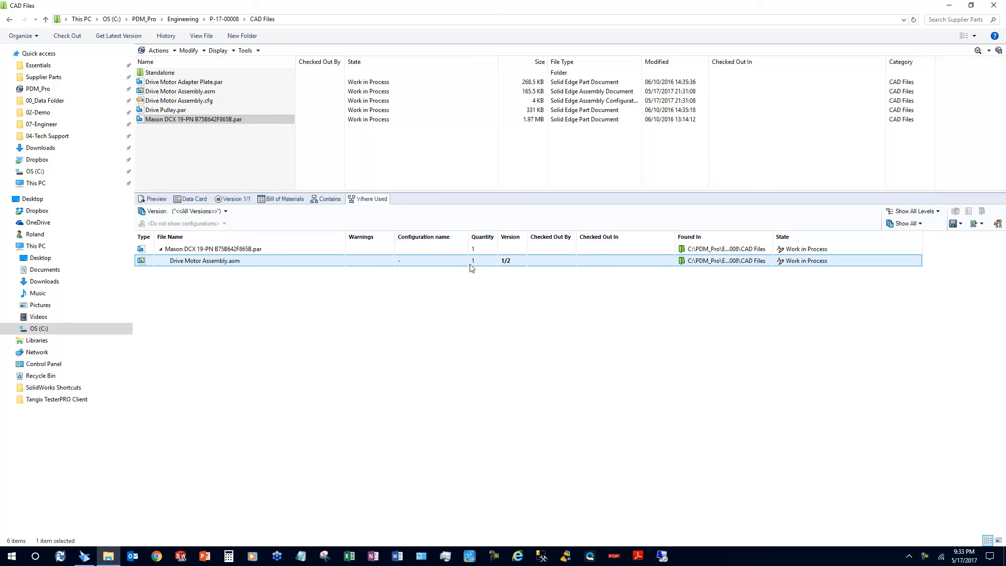
{"action": "left_click", "coordinate": [224, 159]}
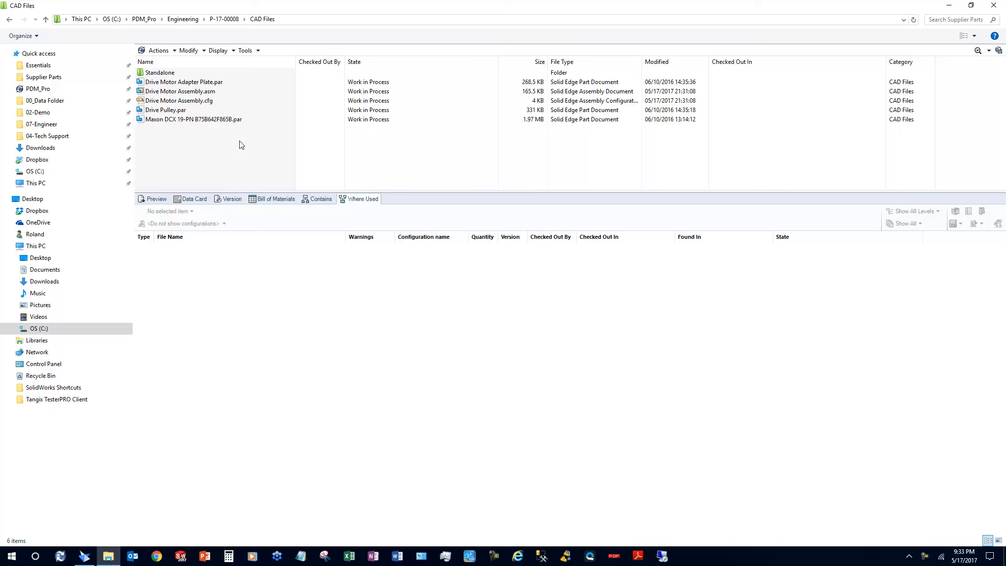
Step: Submit Drive Motor Assembly.asm for review with comment "done with design. please review" and notification "please look at current design to make sure this works properly"
{"action": "right_click", "coordinate": [200, 93]}
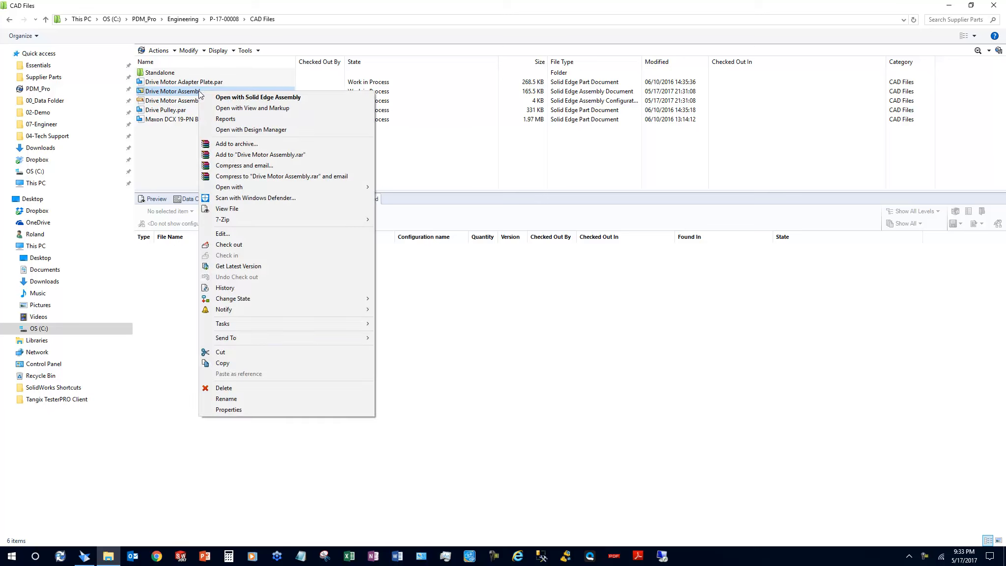
{"action": "mouse_move", "coordinate": [256, 298]}
{"action": "left_click", "coordinate": [163, 309]}
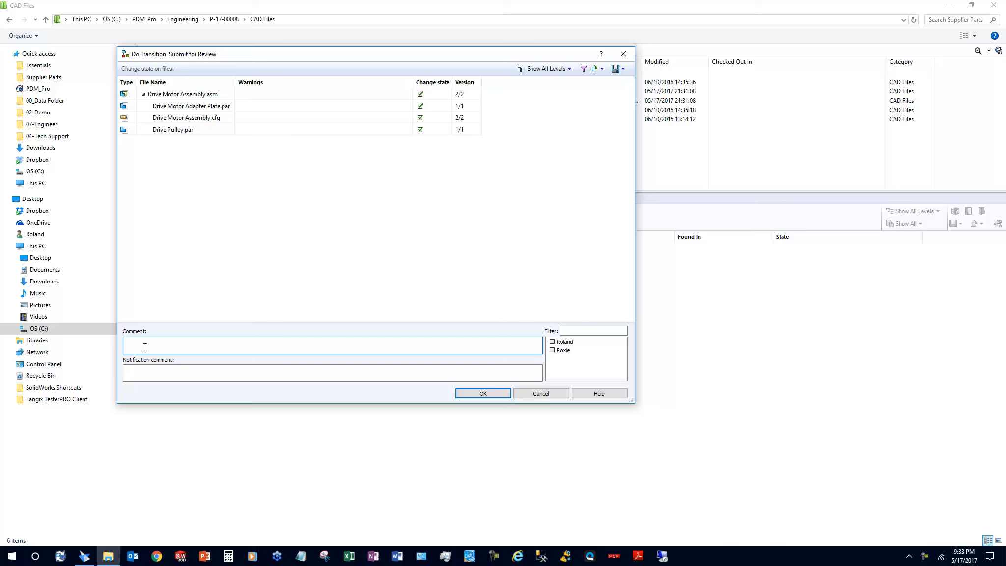
{"action": "type", "text": "done with design.  please review"}
{"action": "key", "text": "Tab"}
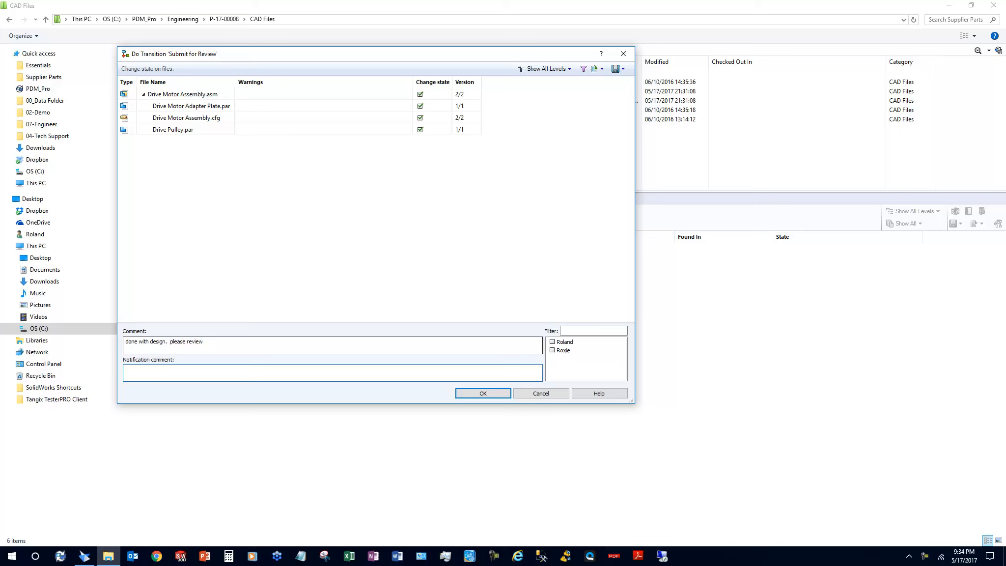
{"action": "type", "text": "please look at current design to make sure this works properly"}
{"action": "left_click", "coordinate": [487, 395]}
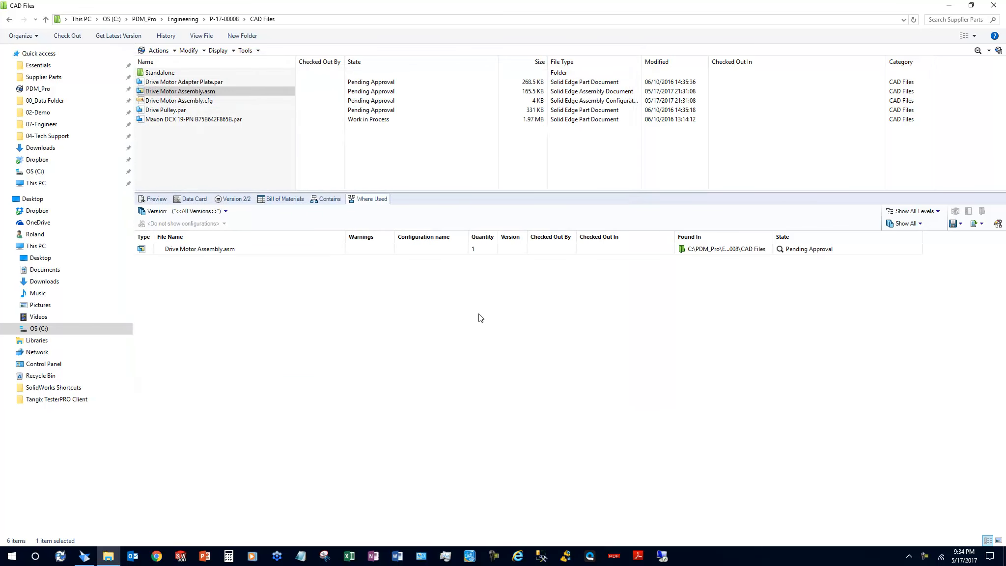
Step: Check the workflow states of the adapter plate, drive pulley and Maxon motor part files
{"action": "left_click", "coordinate": [213, 84]}
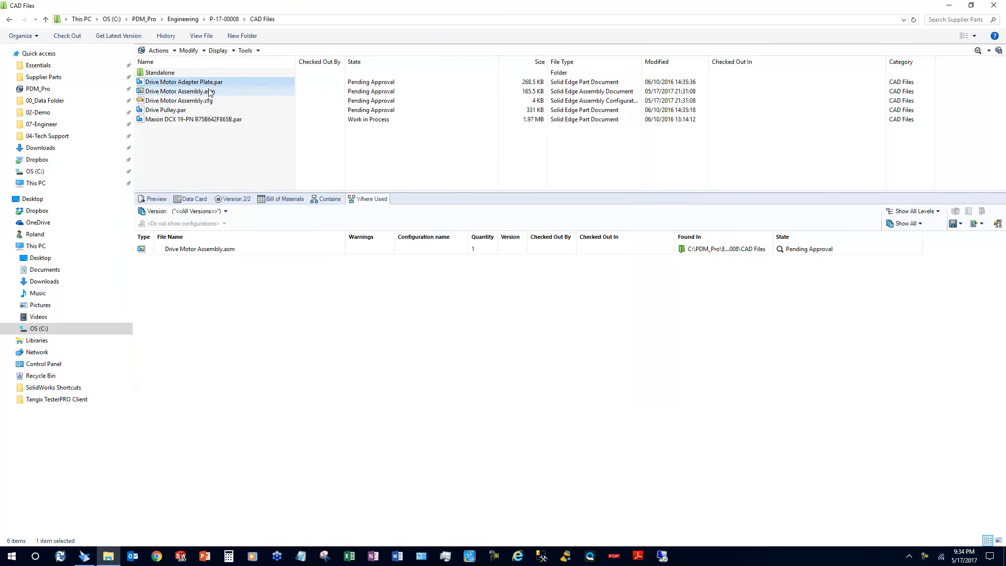
{"action": "left_click", "coordinate": [181, 110]}
{"action": "left_click", "coordinate": [375, 111]}
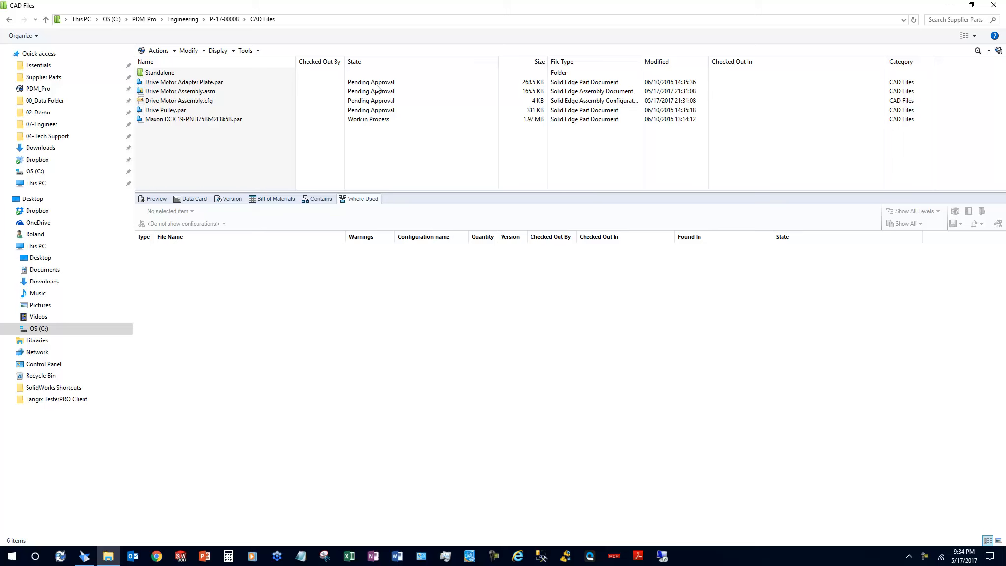
{"action": "left_click", "coordinate": [223, 119]}
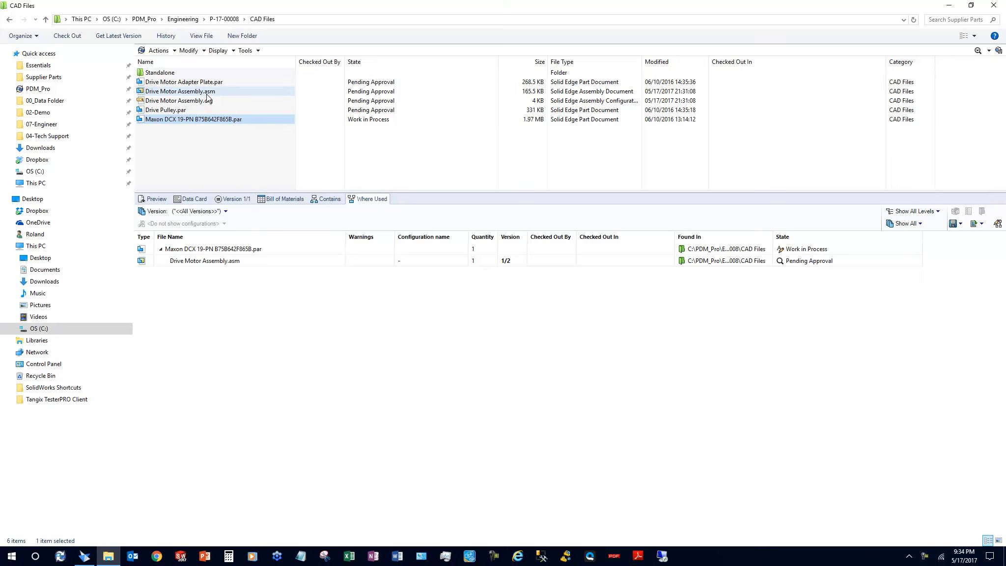
Step: Release Drive Motor Assembly.asm and its referenced files with the comment "looks good ready for production"
{"action": "left_click", "coordinate": [207, 95]}
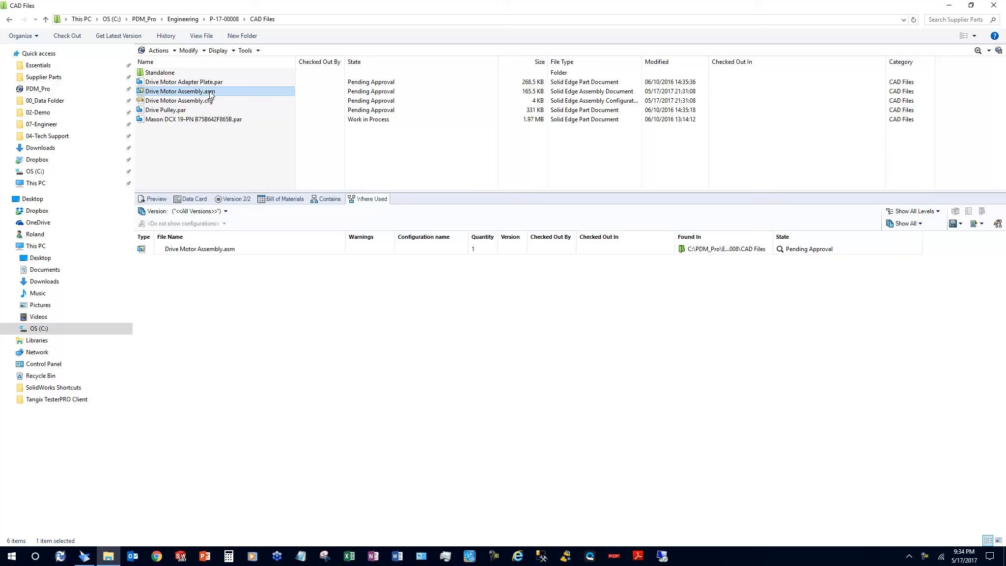
{"action": "right_click", "coordinate": [211, 93]}
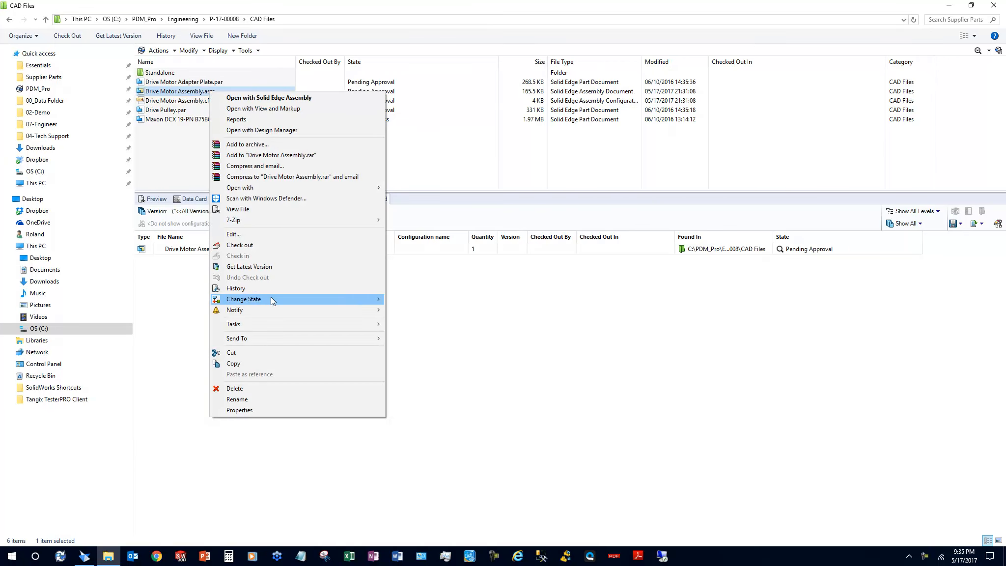
{"action": "mouse_move", "coordinate": [271, 300]}
{"action": "left_click", "coordinate": [163, 309]}
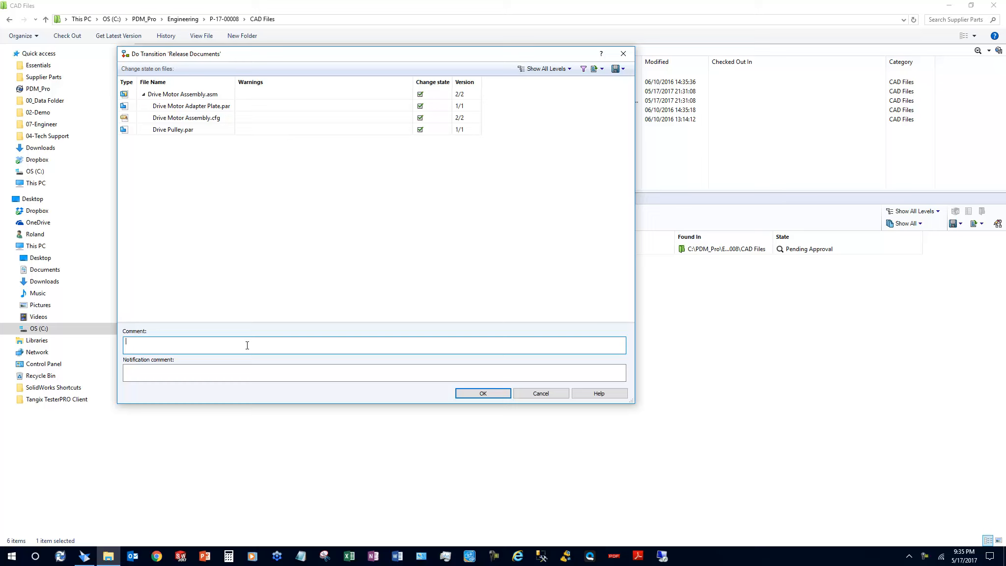
{"action": "type", "text": "looks good ready for production"}
{"action": "left_click", "coordinate": [470, 393]}
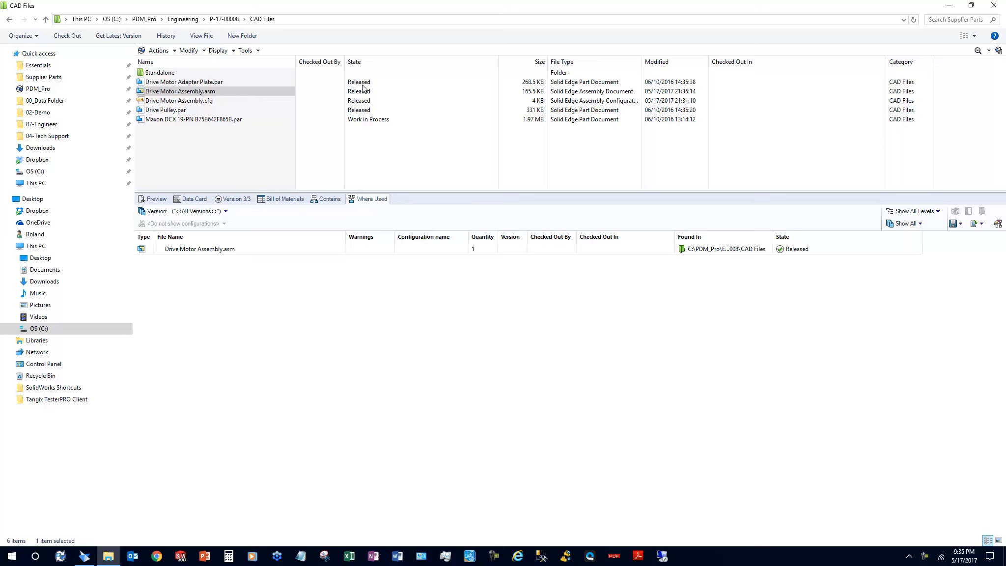
Step: Review the revision and approval details on the data card of the released Drive Motor Assembly.asm
{"action": "left_click", "coordinate": [195, 199]}
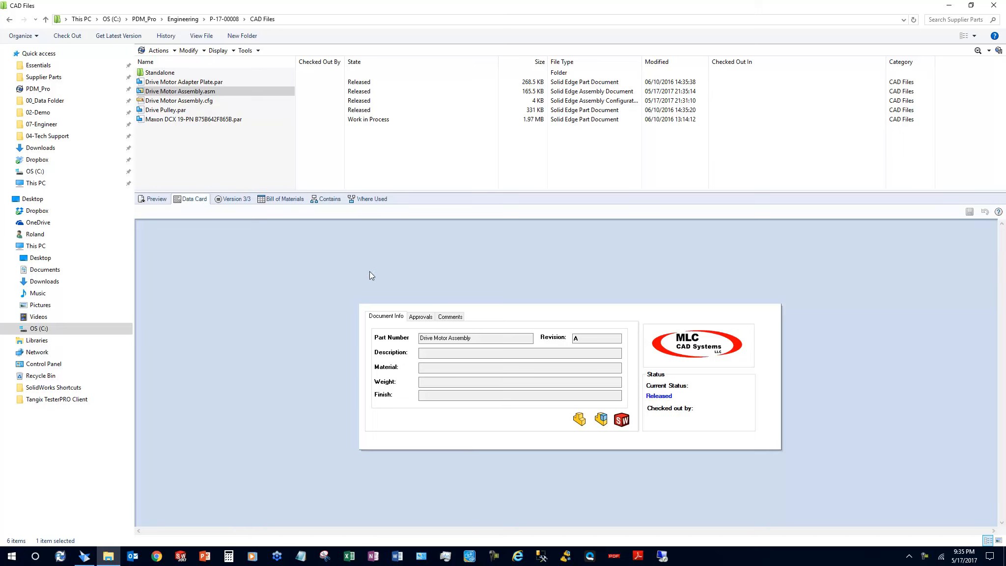
{"action": "left_click", "coordinate": [590, 338]}
{"action": "left_click", "coordinate": [421, 316]}
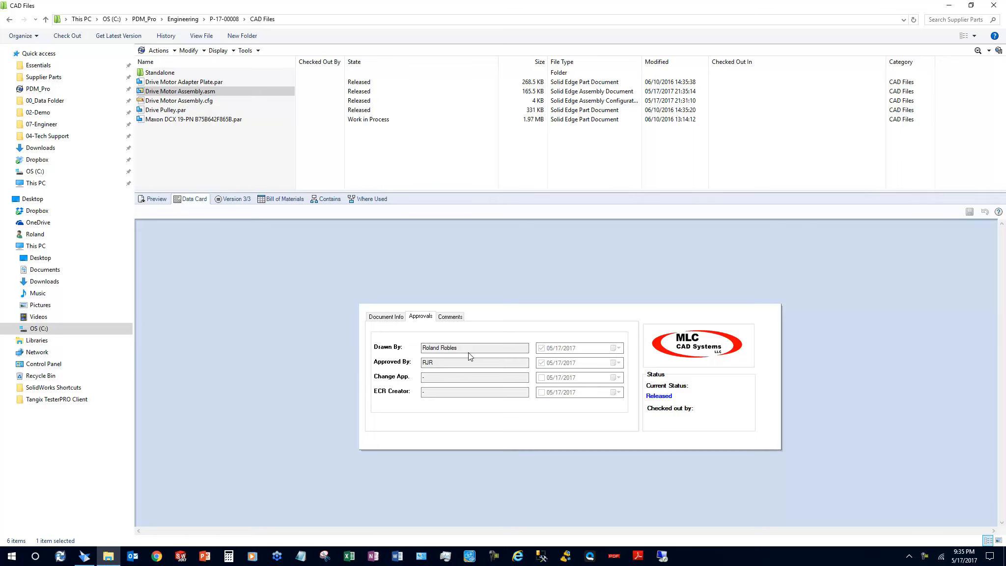
{"action": "left_click_drag", "start_coordinate": [469, 348], "coordinate": [379, 345]}
{"action": "left_click_drag", "start_coordinate": [442, 363], "coordinate": [303, 359]}
{"action": "left_click", "coordinate": [237, 170]}
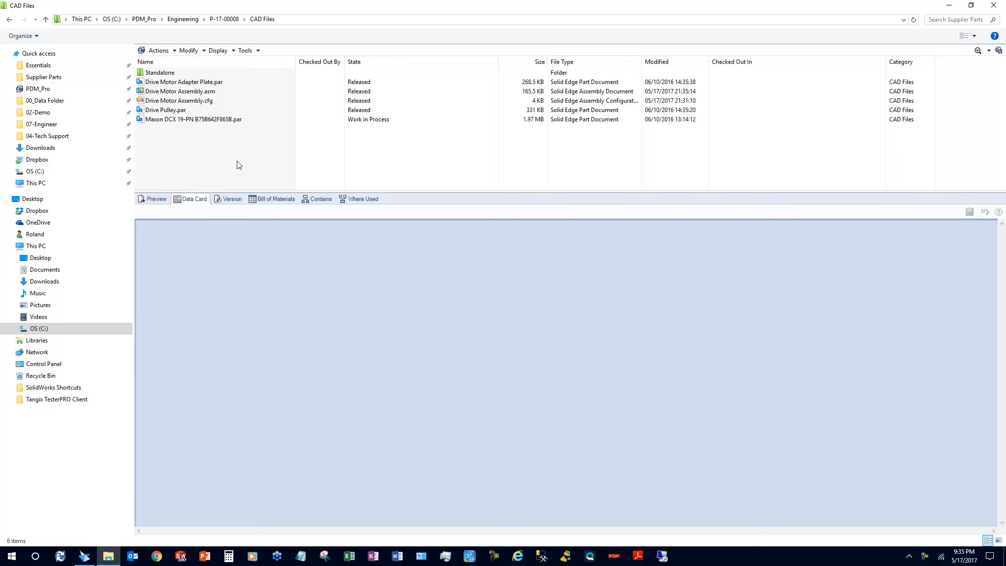
Step: Review the history of Drive Motor Assembly.asm, examining its creation, state transitions, comments and Revision A entry
{"action": "right_click", "coordinate": [201, 92]}
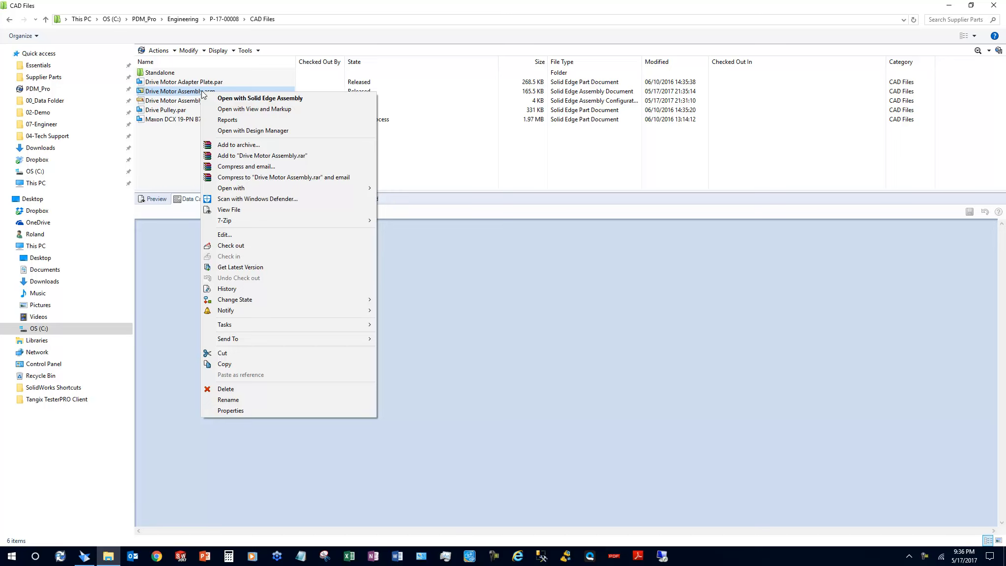
{"action": "left_click", "coordinate": [224, 291]}
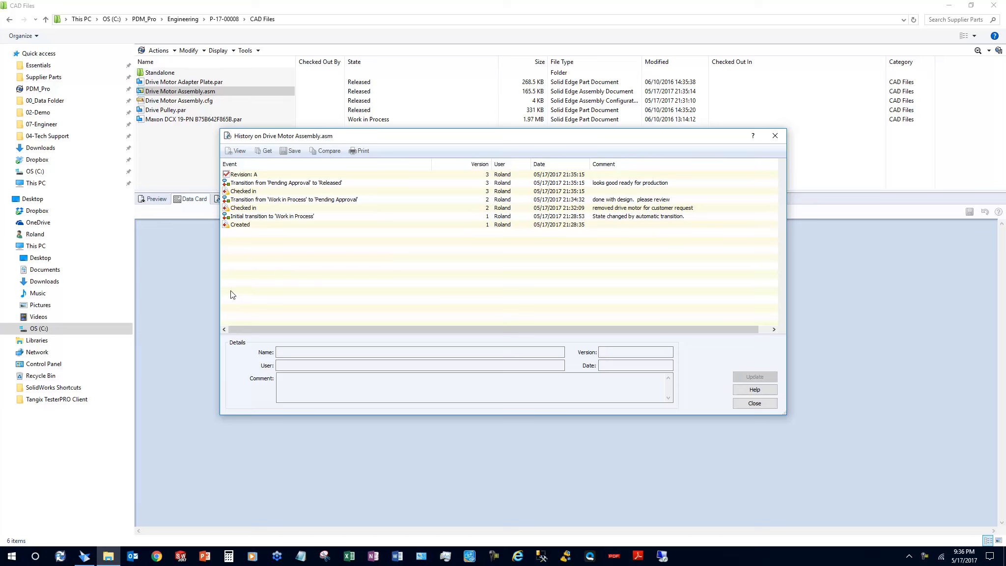
{"action": "left_click", "coordinate": [244, 225]}
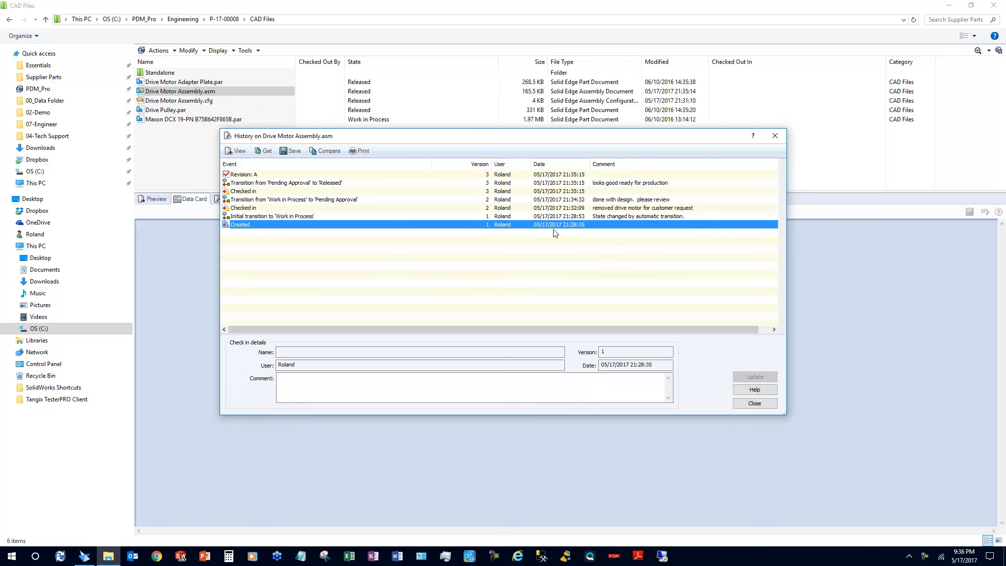
{"action": "left_click", "coordinate": [304, 217]}
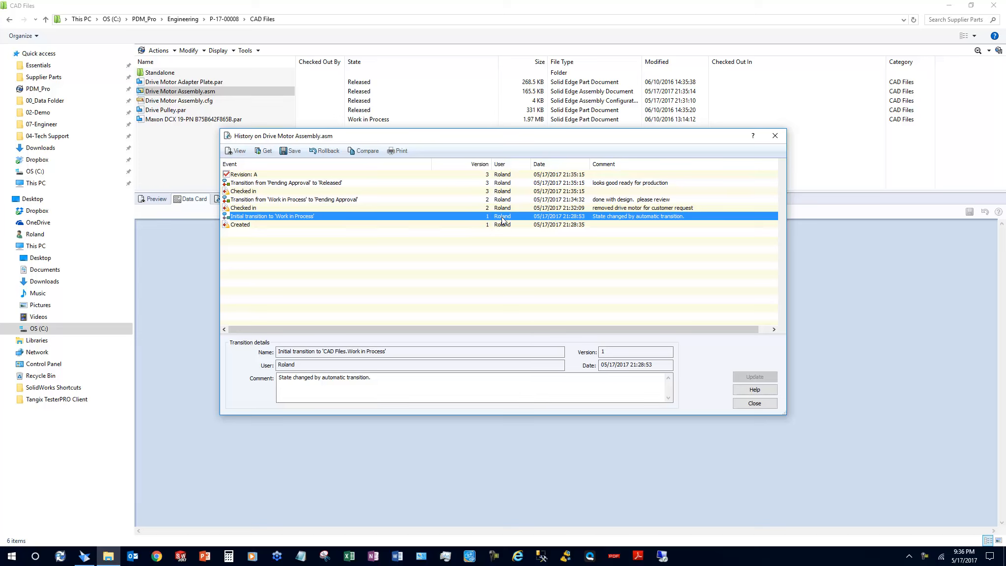
{"action": "left_click", "coordinate": [339, 200]}
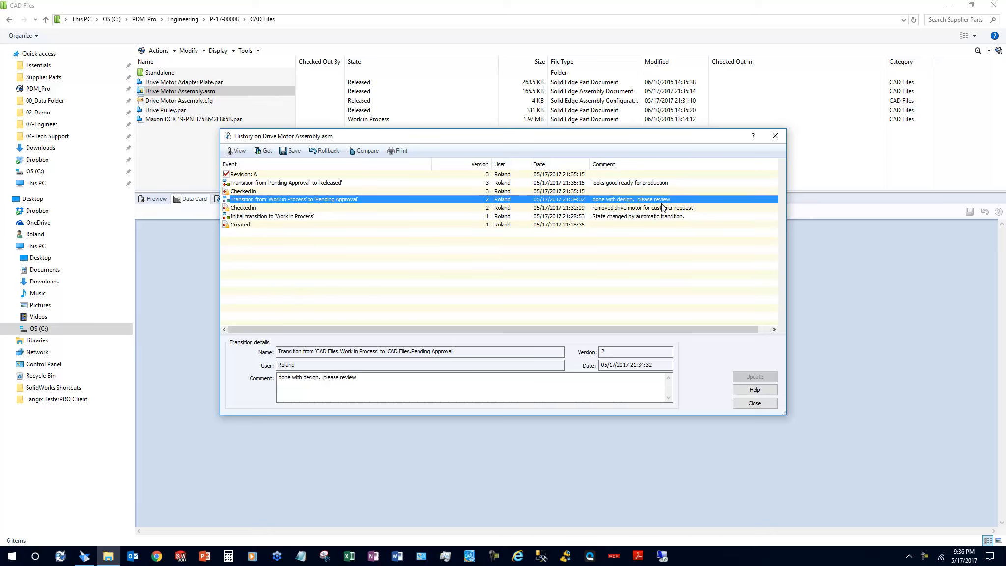
{"action": "left_click", "coordinate": [291, 185]}
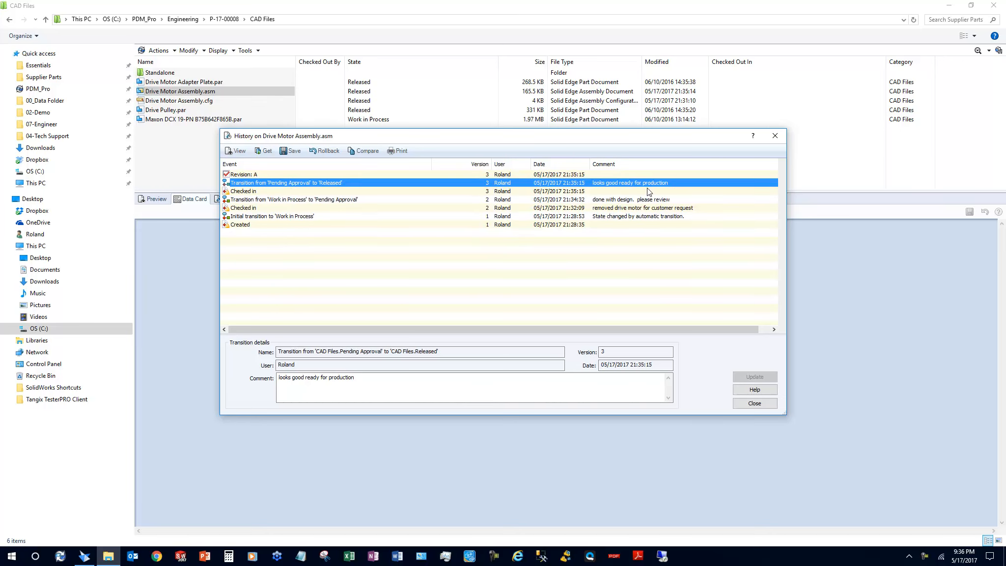
{"action": "left_click", "coordinate": [239, 178]}
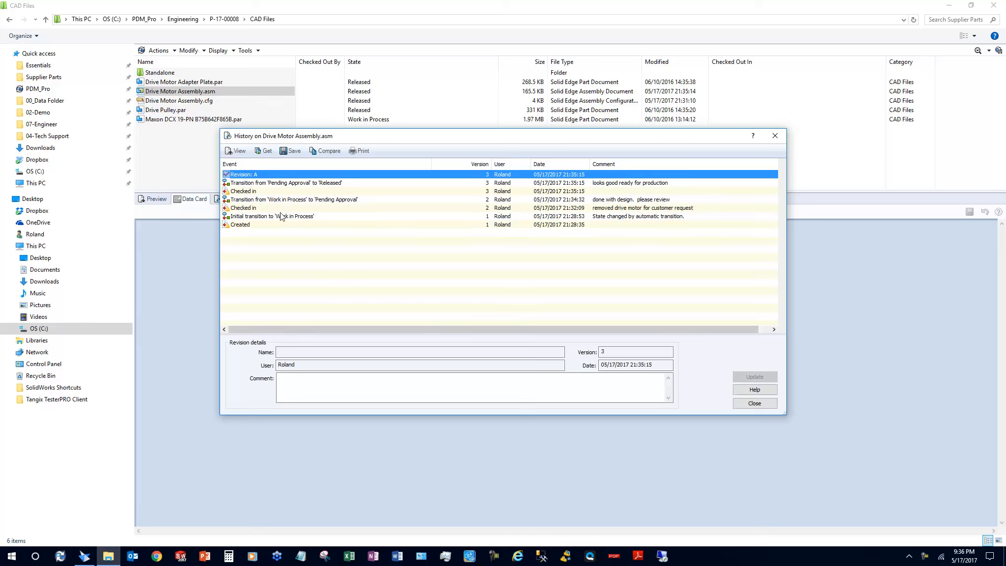
Step: Inspect which file versions a Get of the 'Work in Process' to 'Pending Approval' history entry would retrieve, without retrieving them, and close the history
{"action": "left_click", "coordinate": [247, 201]}
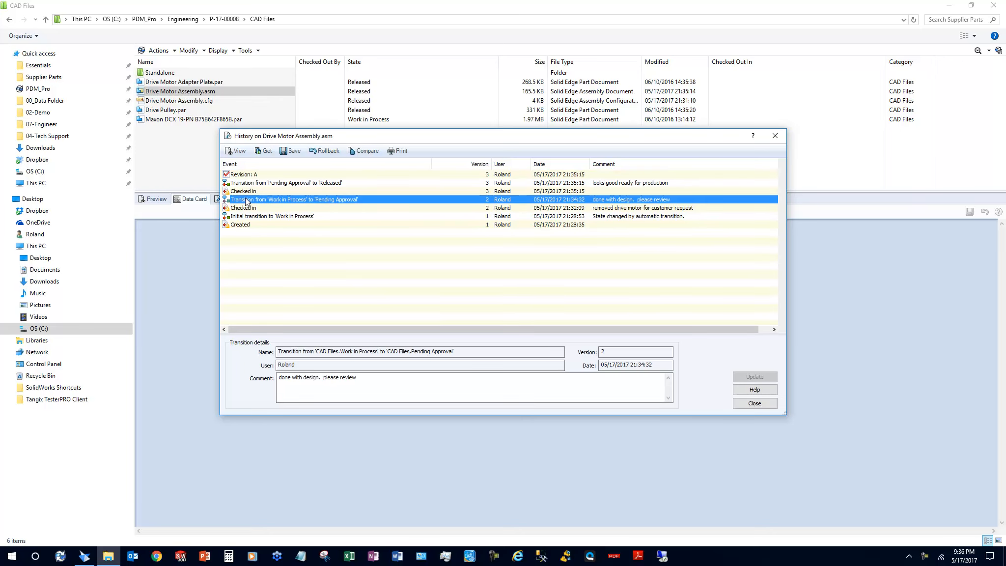
{"action": "left_click", "coordinate": [267, 150]}
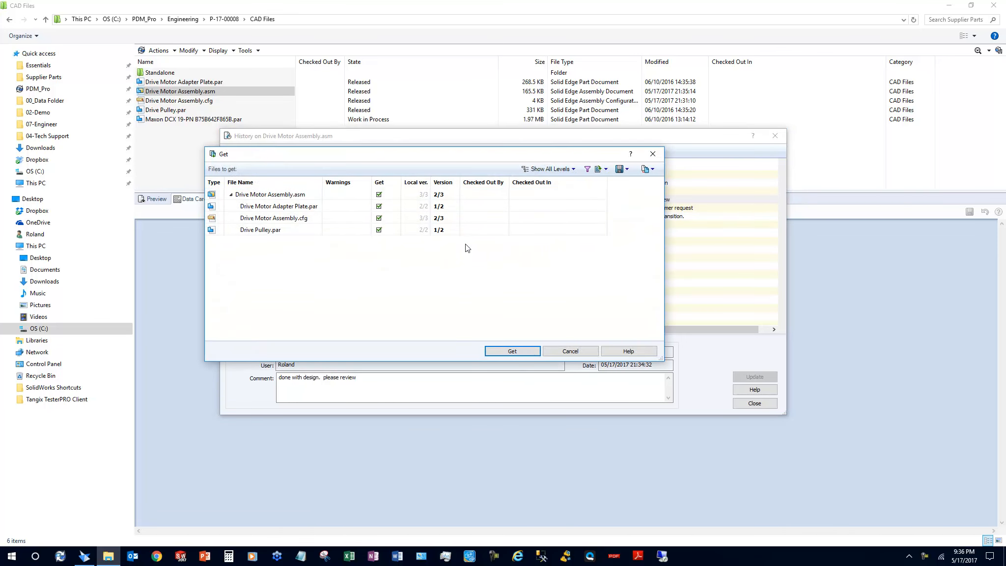
{"action": "left_click", "coordinate": [561, 354]}
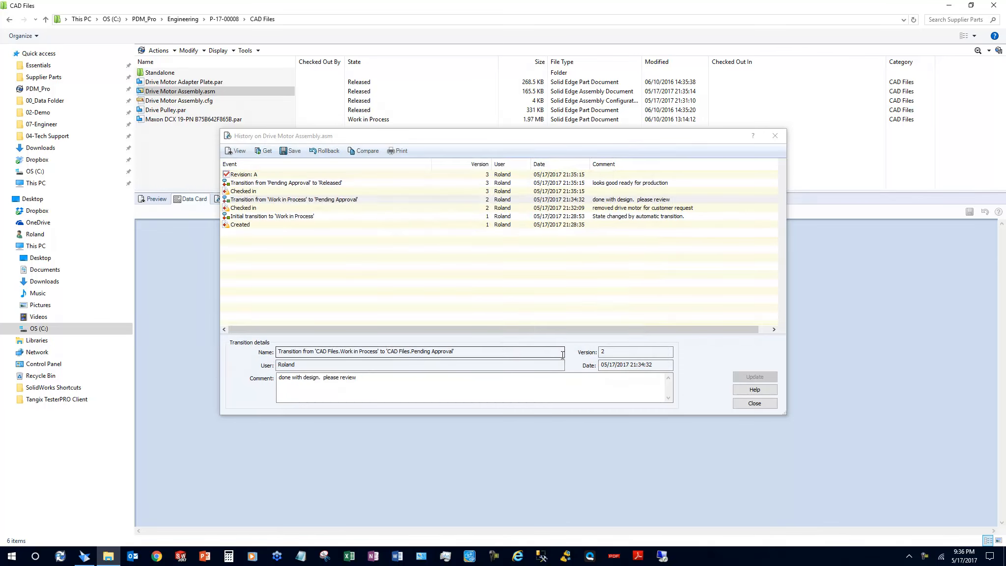
{"action": "left_click", "coordinate": [755, 403]}
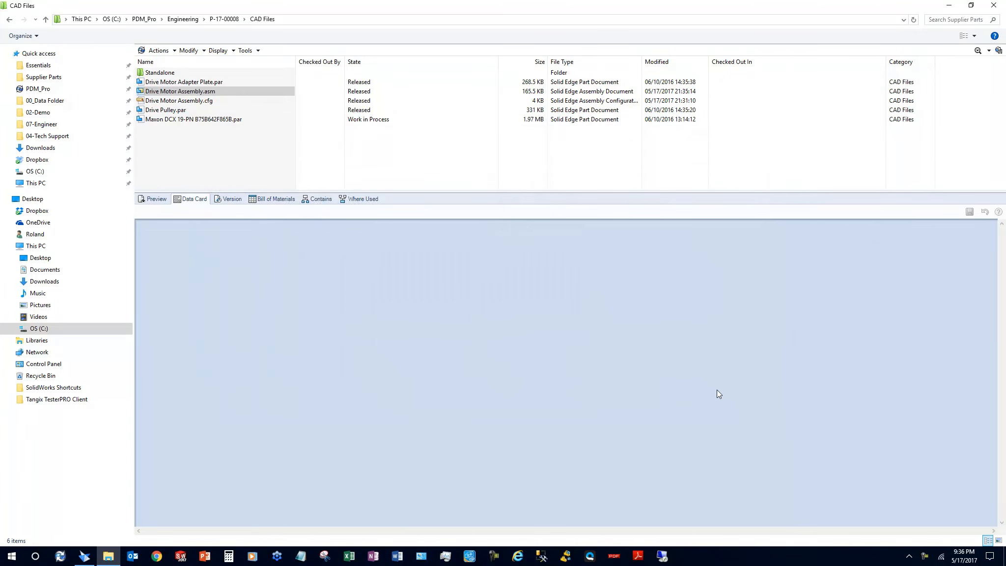